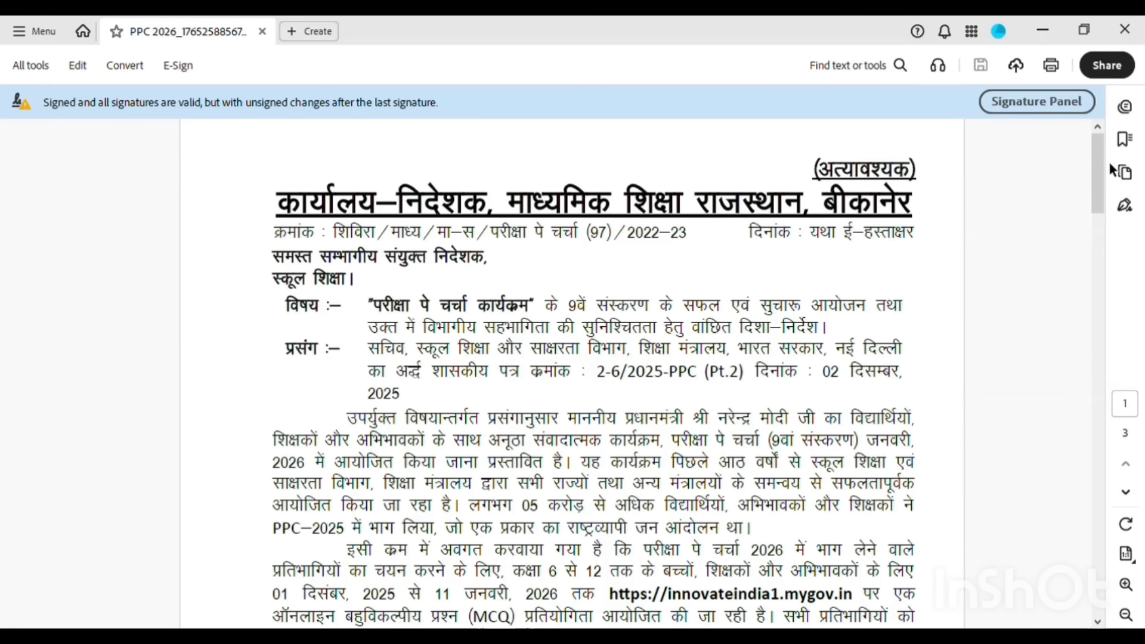
- Scroll through the PPC 2026 circular PDF in Acrobat
left_click_drag(1094, 167, 1085, 353)
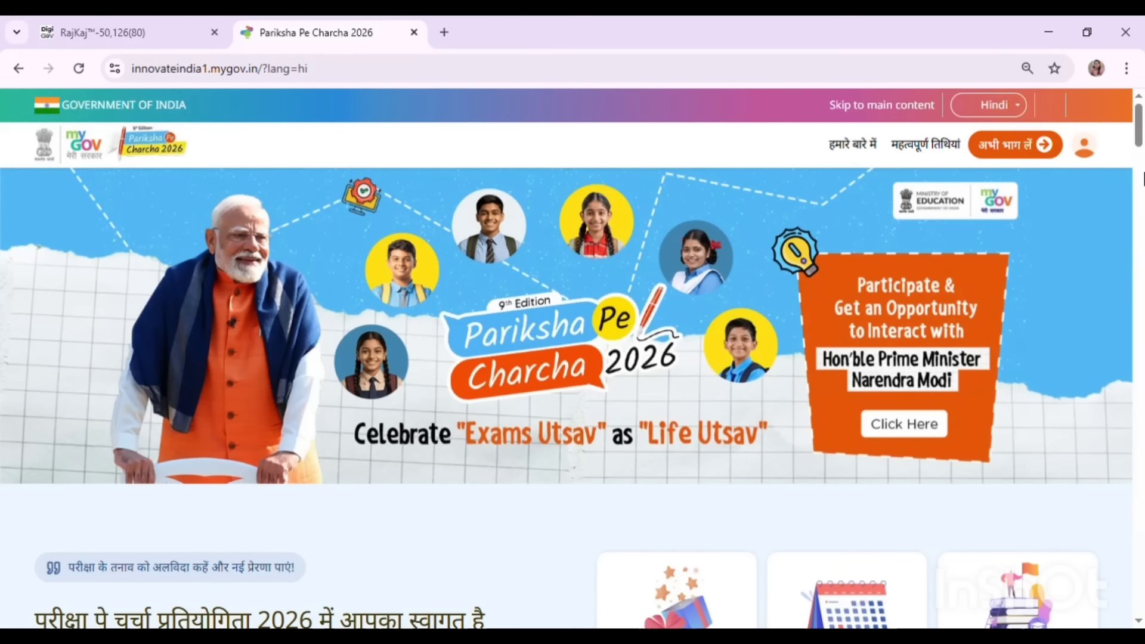
- Scroll the Hindi homepage to the Participate As cards, then reload it in English
left_click_drag(1139, 137, 1139, 162)
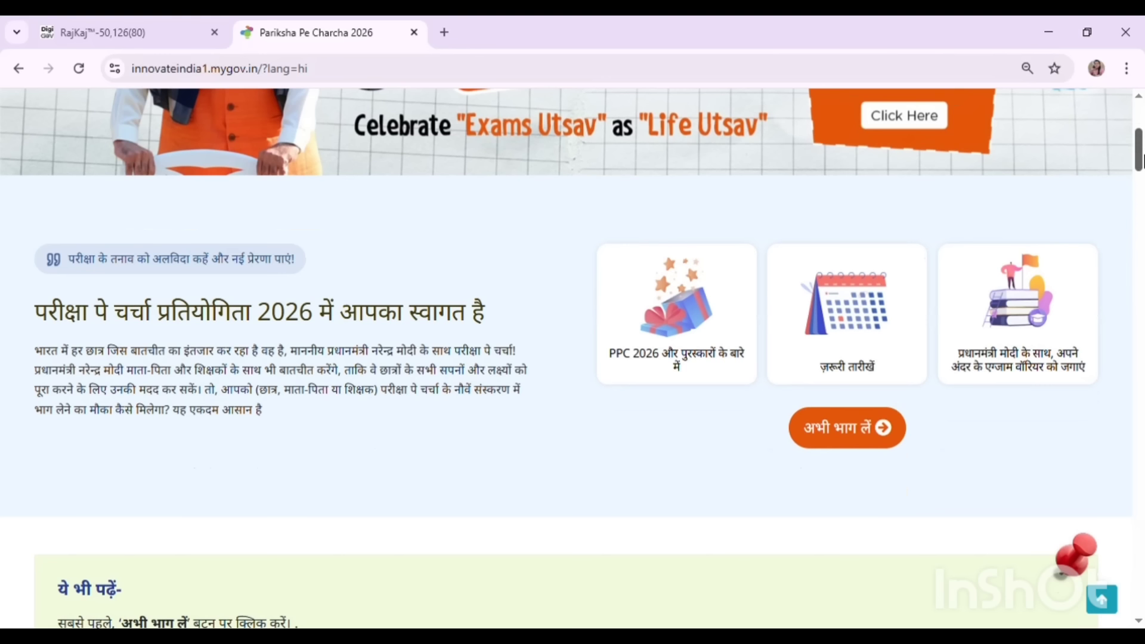
left_click_drag(1140, 149, 1141, 210)
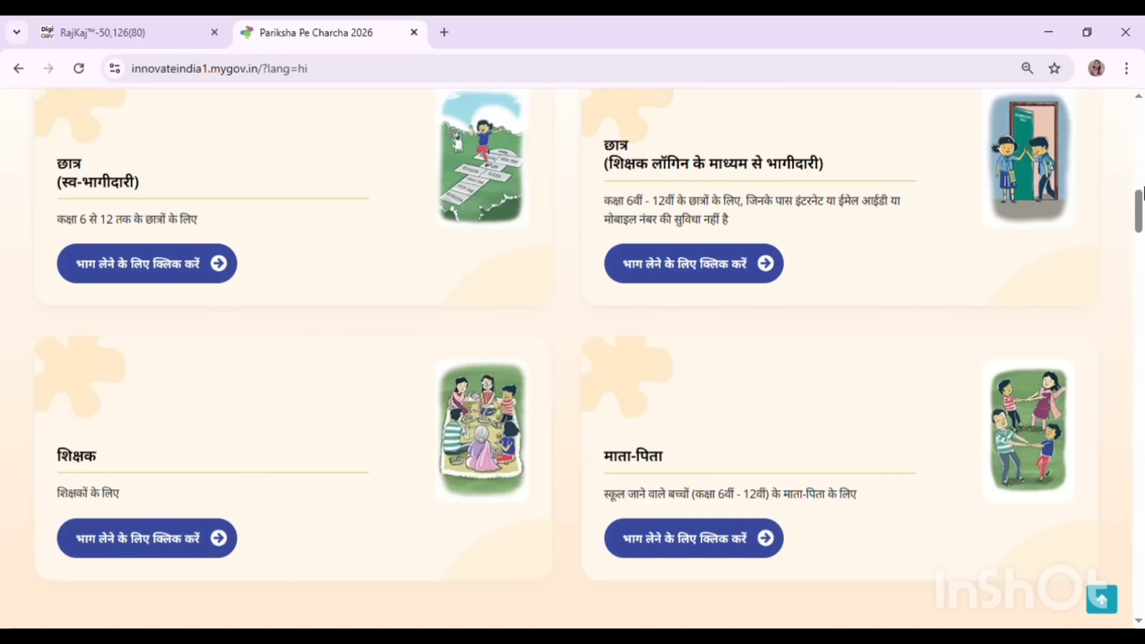
left_click_drag(1139, 211, 1141, 230)
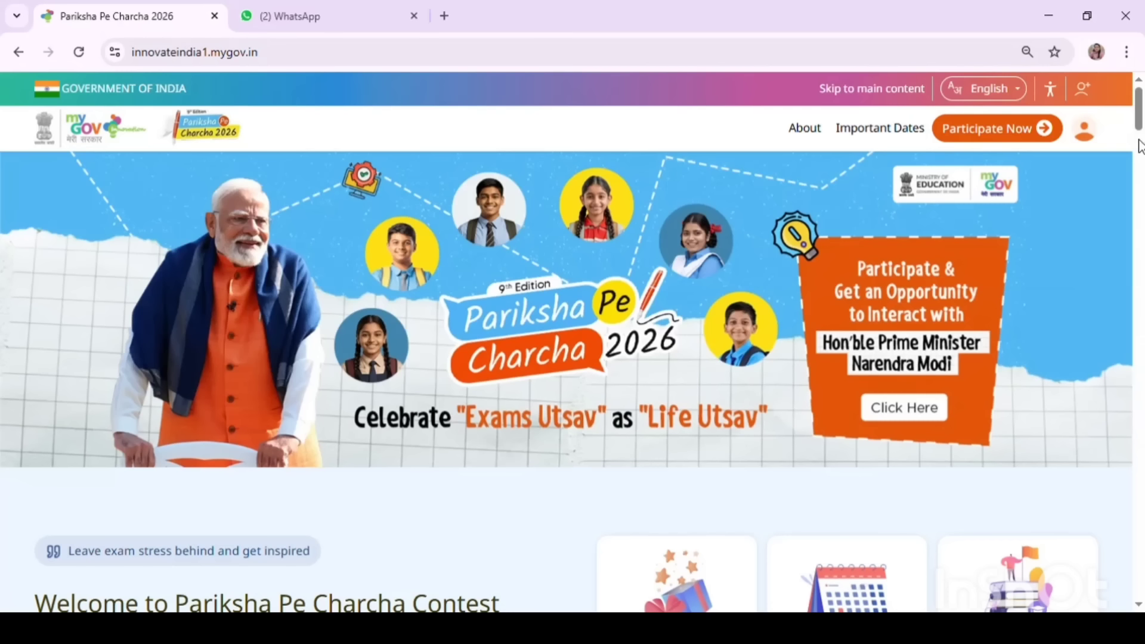
- Choose Click to Participate under Student (Self Participation) to reach the login page
scroll(1140, 146, "down", 12)
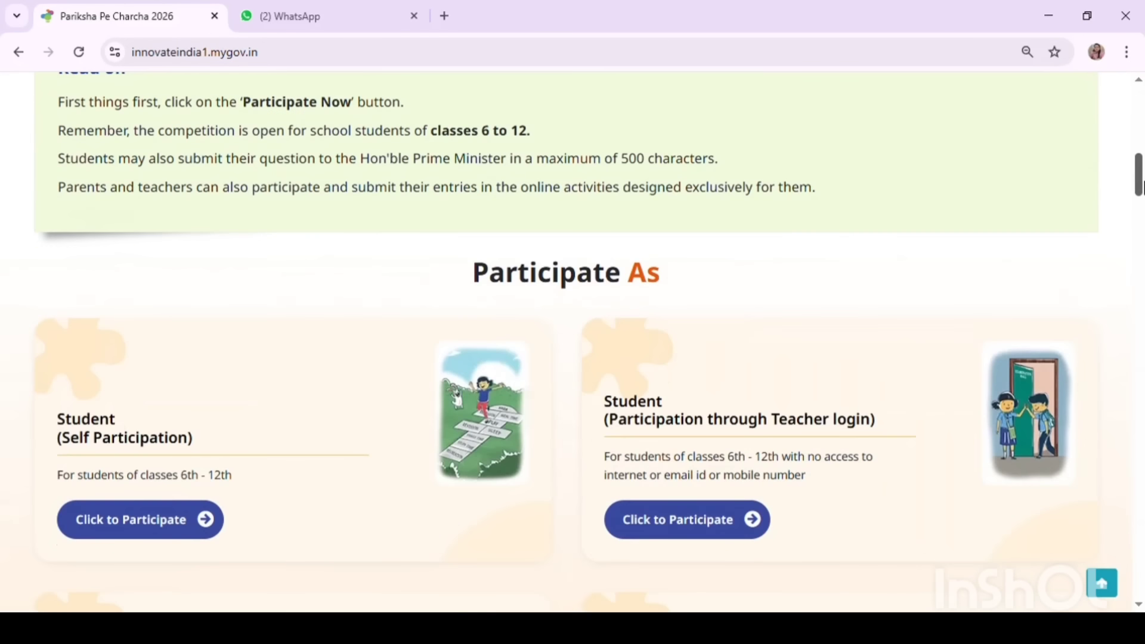
scroll(1140, 188, "down", 3)
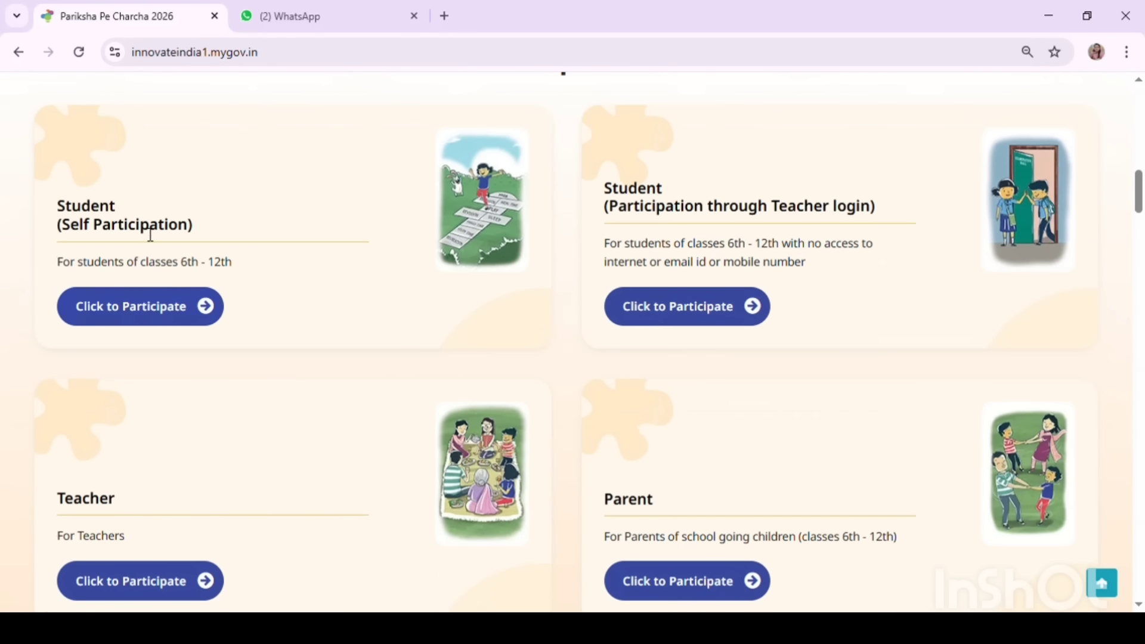
left_click(171, 317)
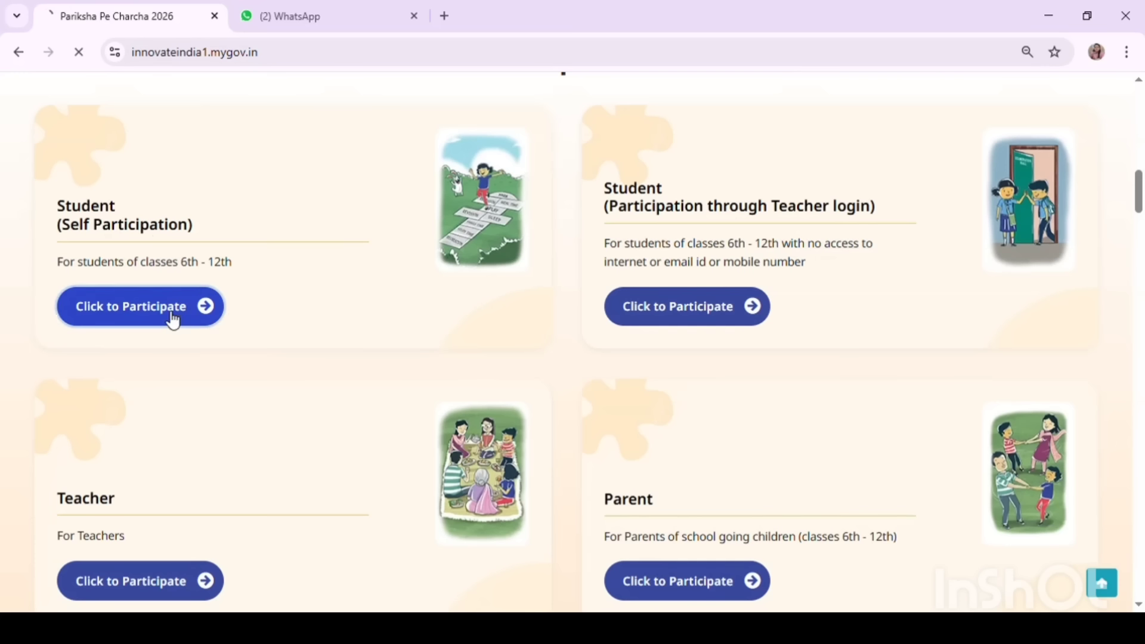
scroll(1140, 136, "down", 1)
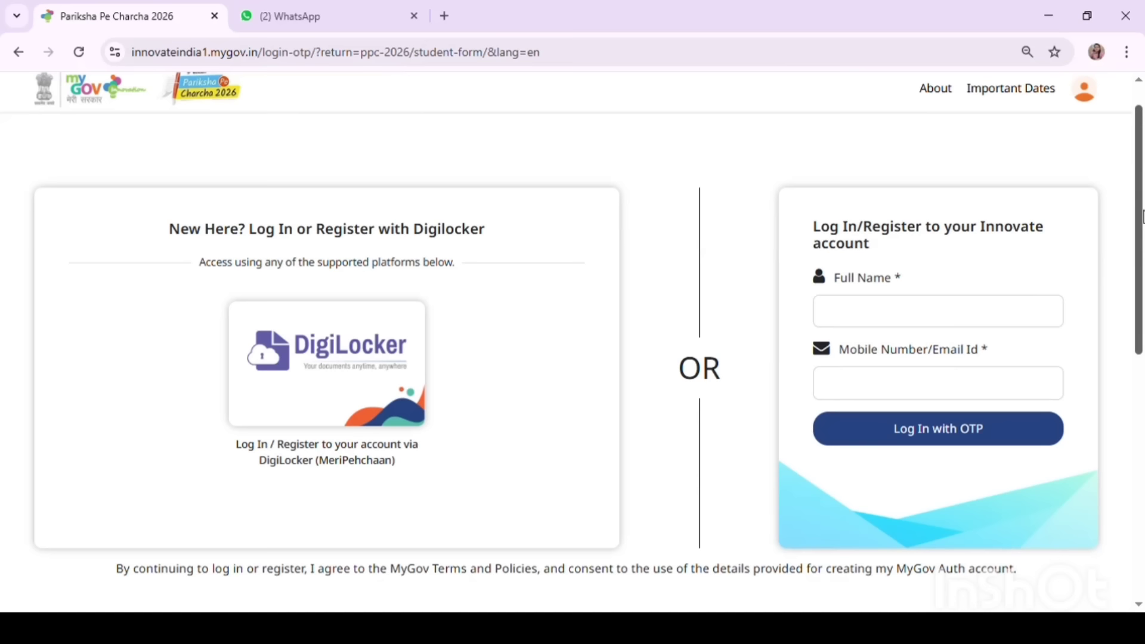
- Enter the student's full name and contact detail, then request a login OTP
scroll(1141, 214, "down", 1)
left_click(867, 298)
type("H")
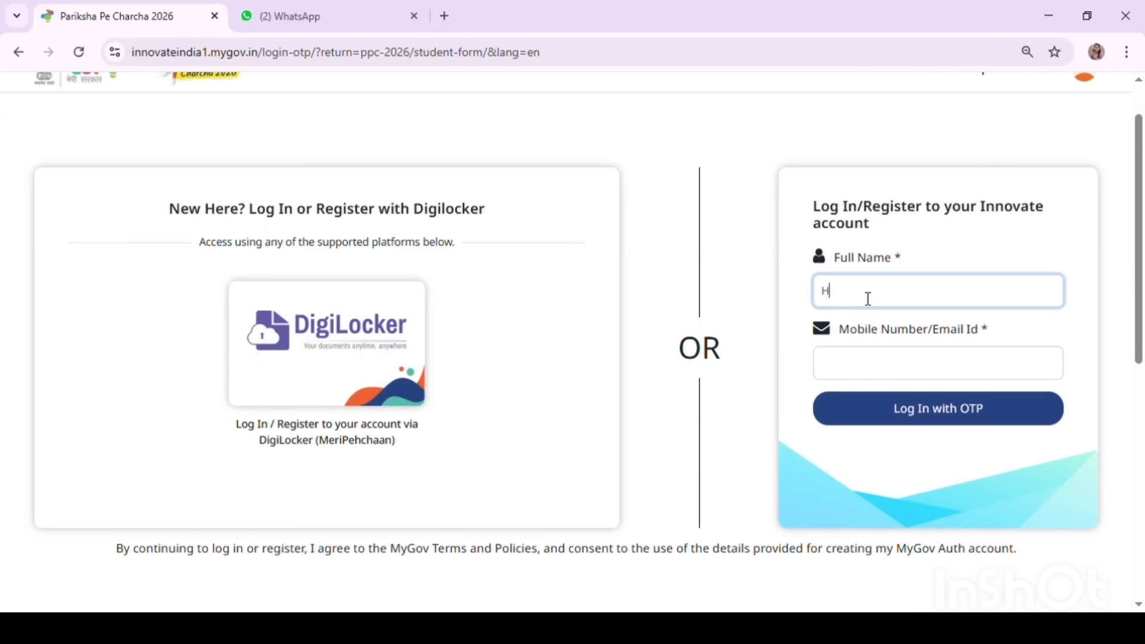
type("ardik")
left_click(881, 373)
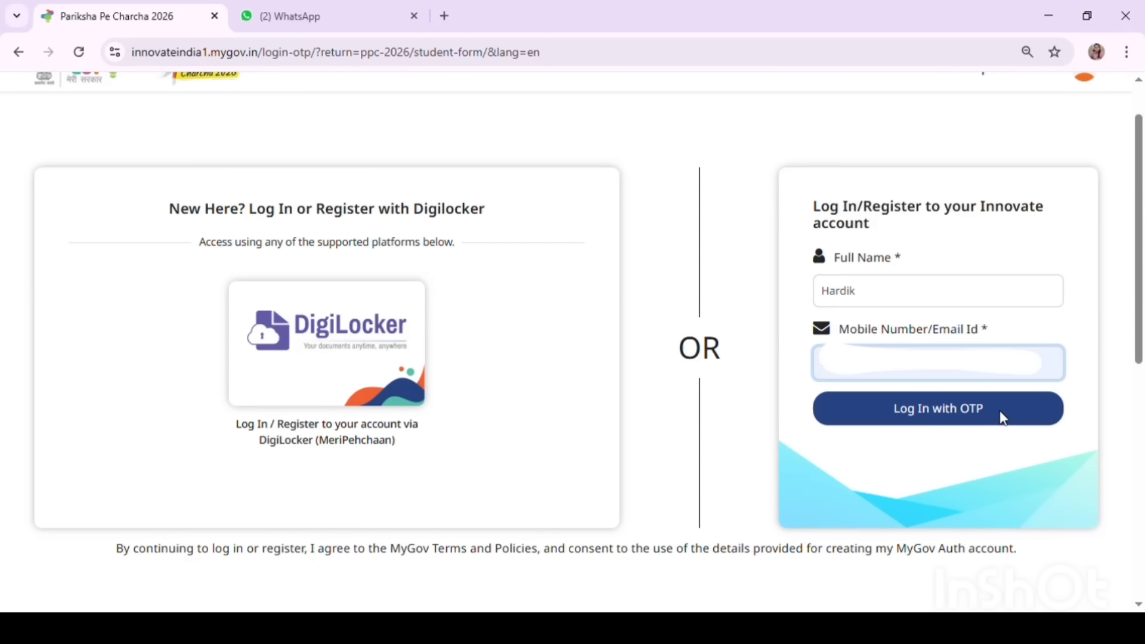
key("BackSpace")
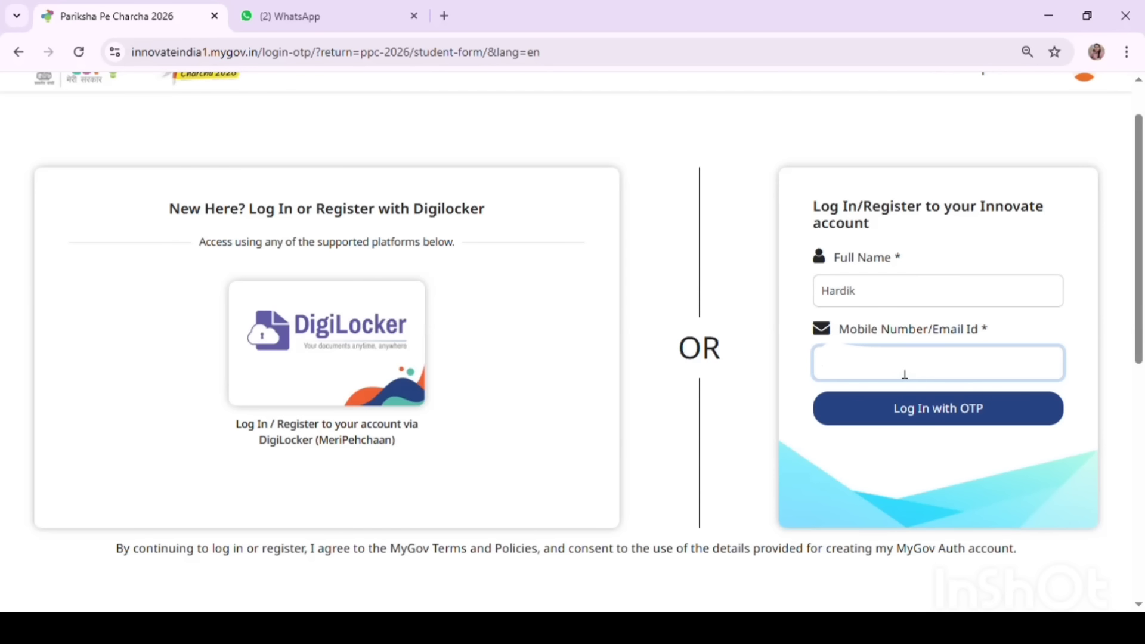
left_click(947, 417)
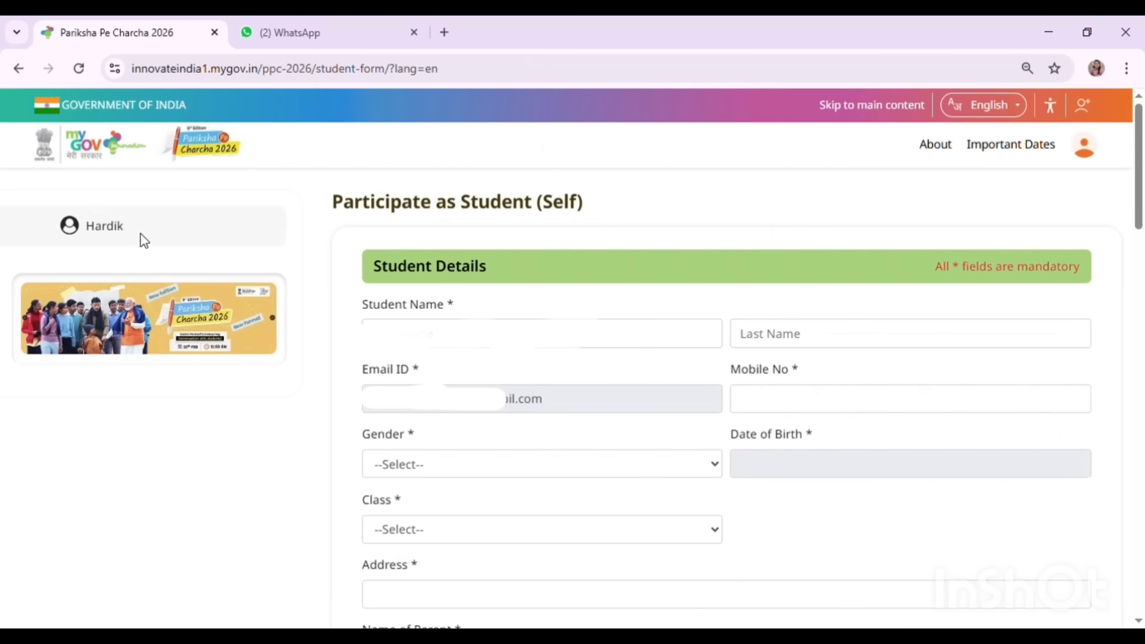
- Enter the student's first name and mobile number, and set gender to Male
mouse_move(1141, 181)
left_mouse_down()
mouse_move(1140, 208)
mouse_move(1140, 190)
left_mouse_up()
left_click(448, 281)
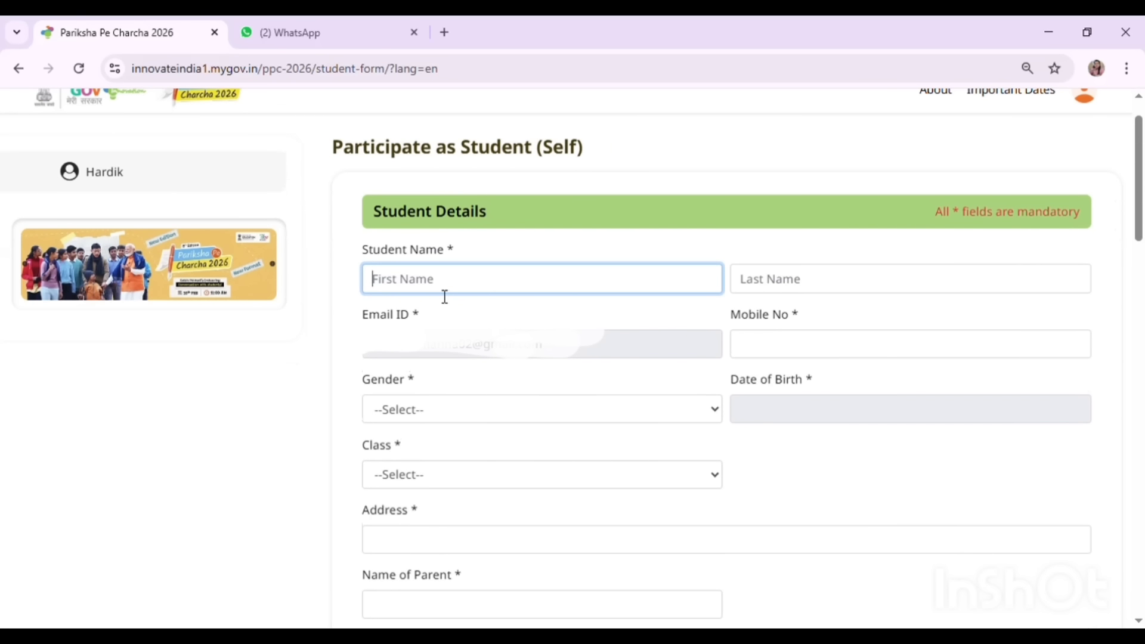
type("Hardik")
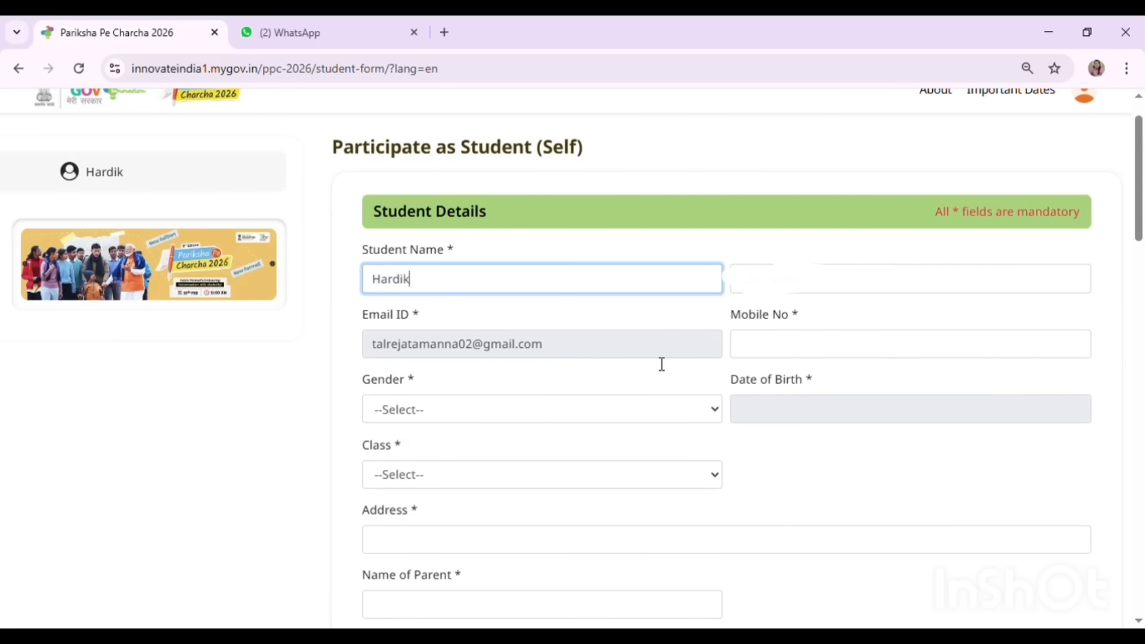
left_click_drag(1137, 225, 1136, 231)
left_click(772, 313)
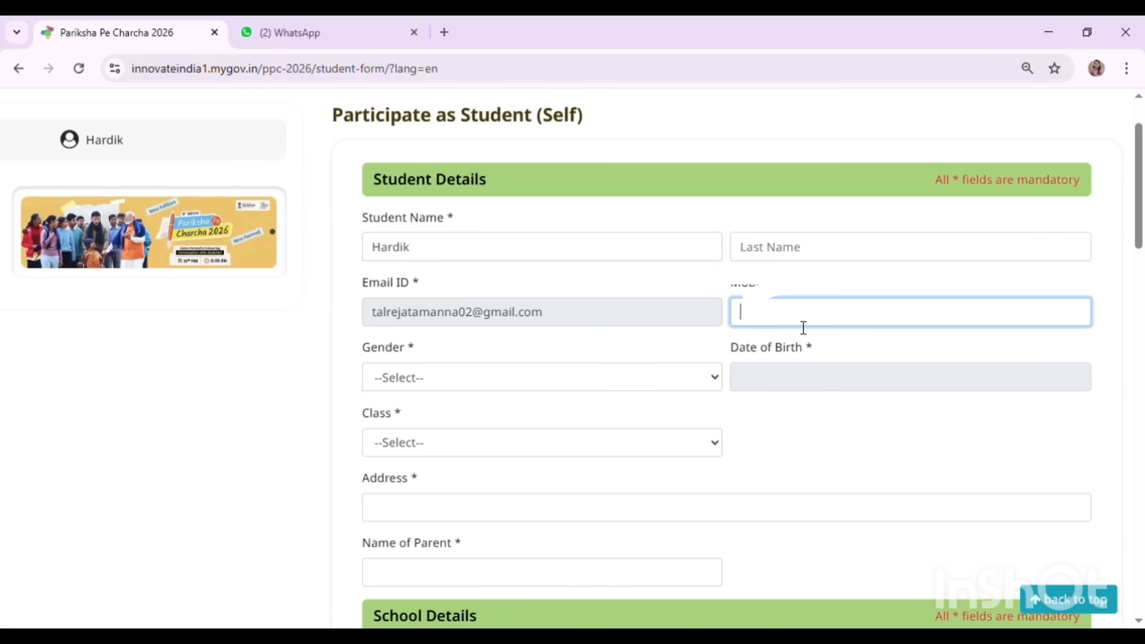
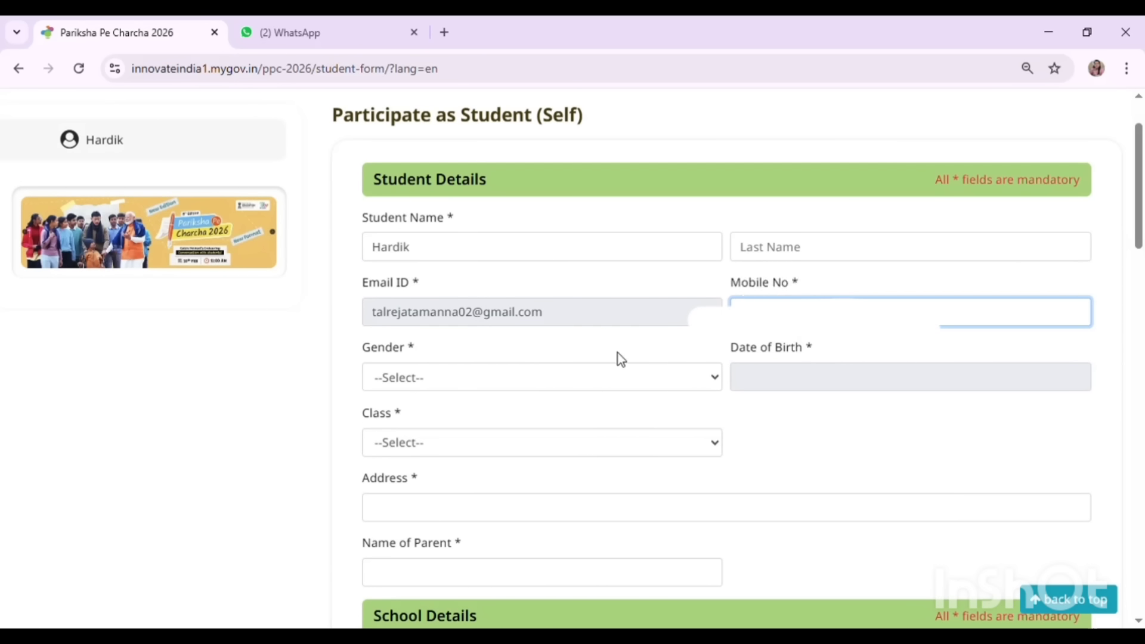
left_click(517, 375)
left_click(502, 427)
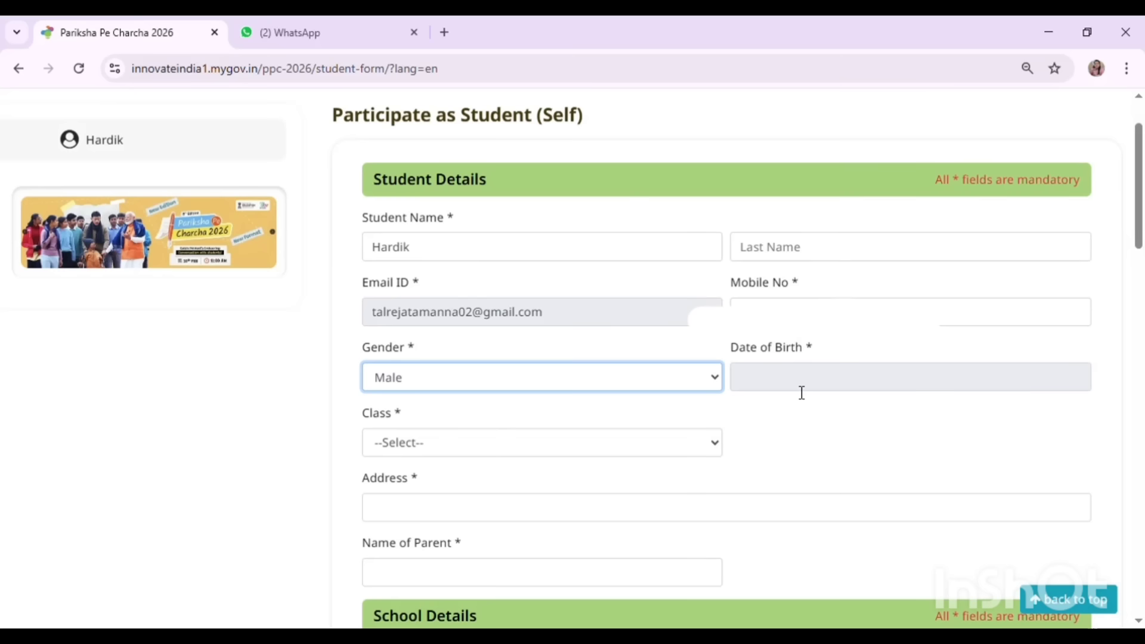
left_click(801, 384)
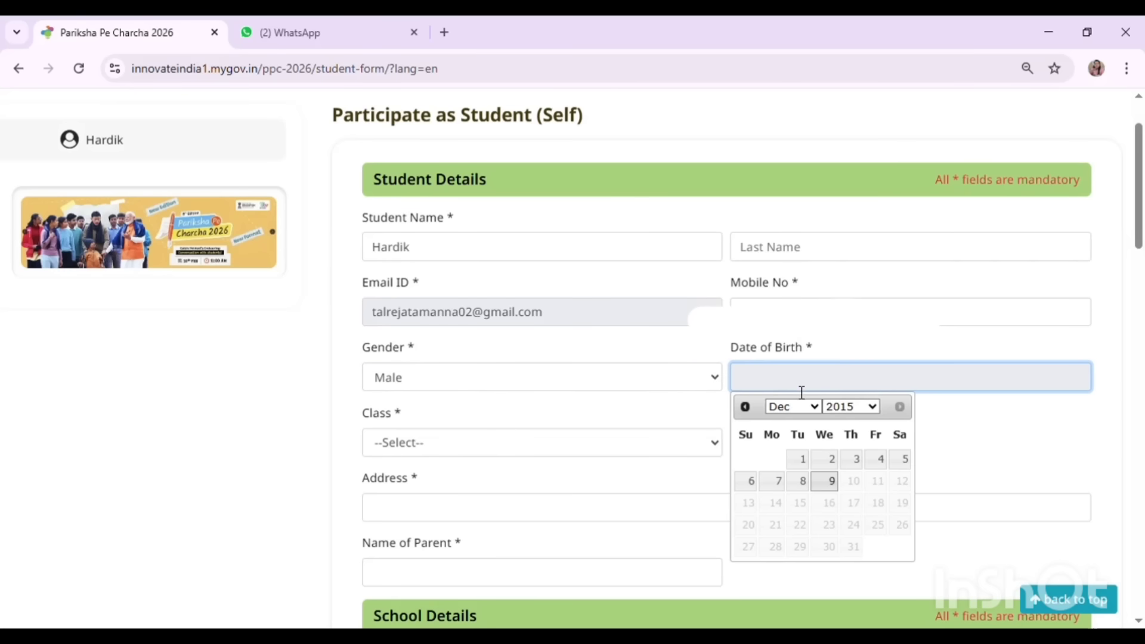
left_click(832, 484)
left_click(471, 444)
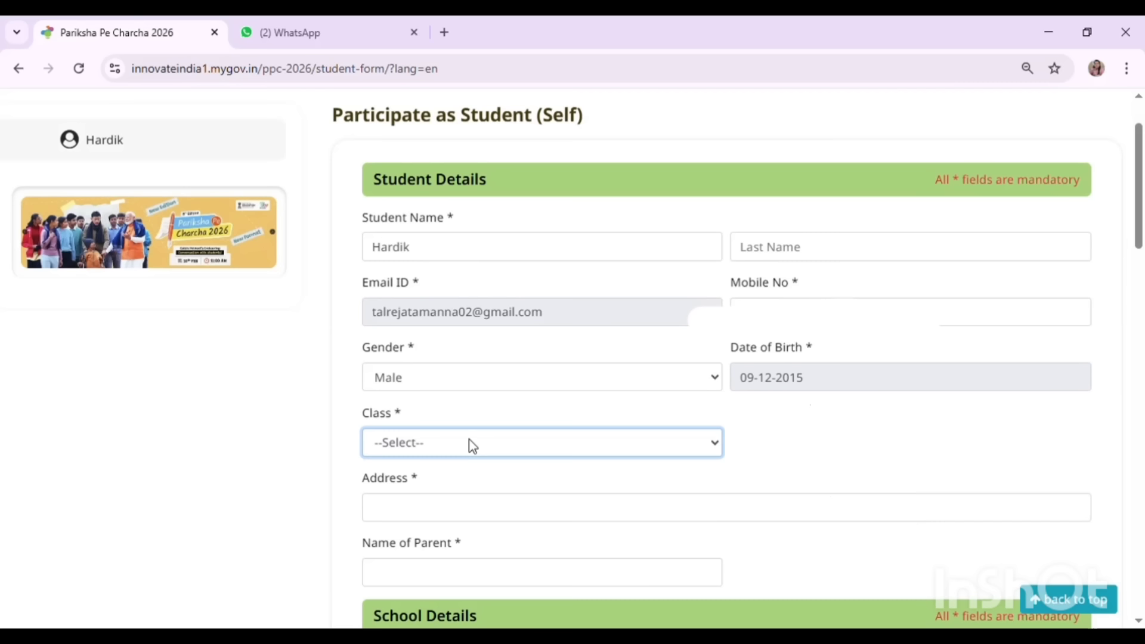
left_click(461, 367)
left_click(540, 512)
left_click(541, 399)
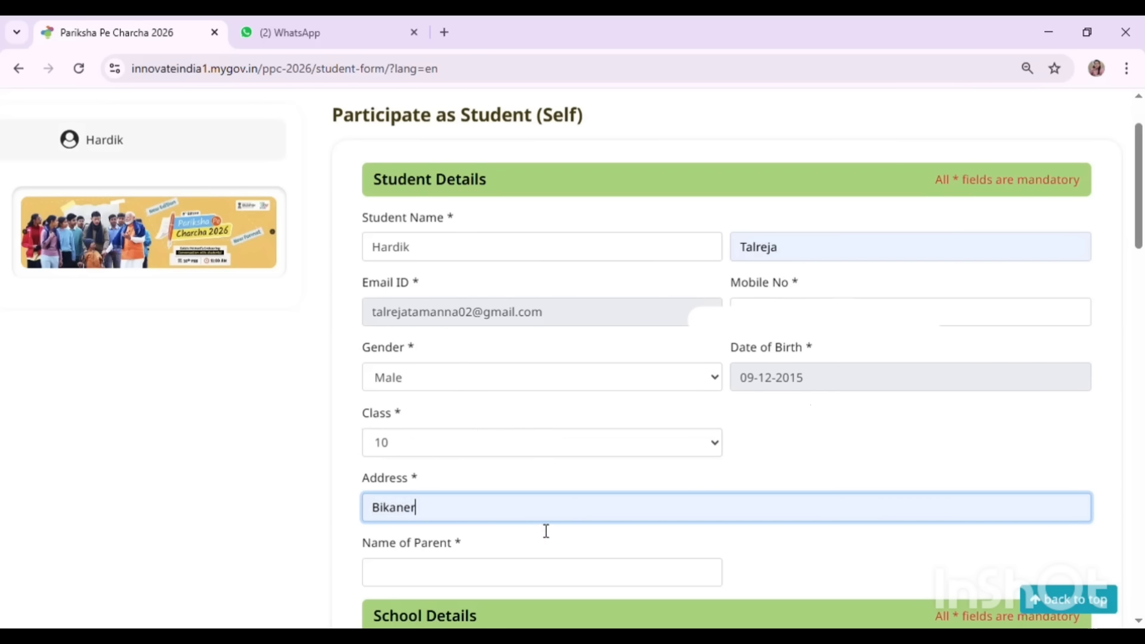
- Fill the parent's name without the first name, and the school name, from saved details
scroll(514, 456, "down", 2)
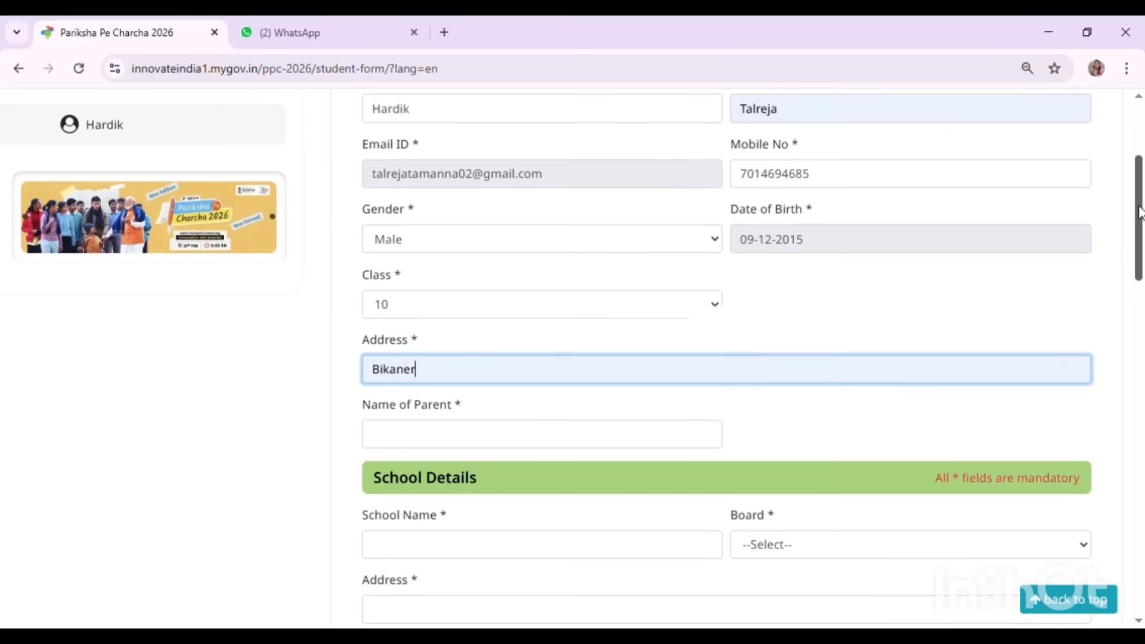
left_click(467, 428)
left_click(516, 514)
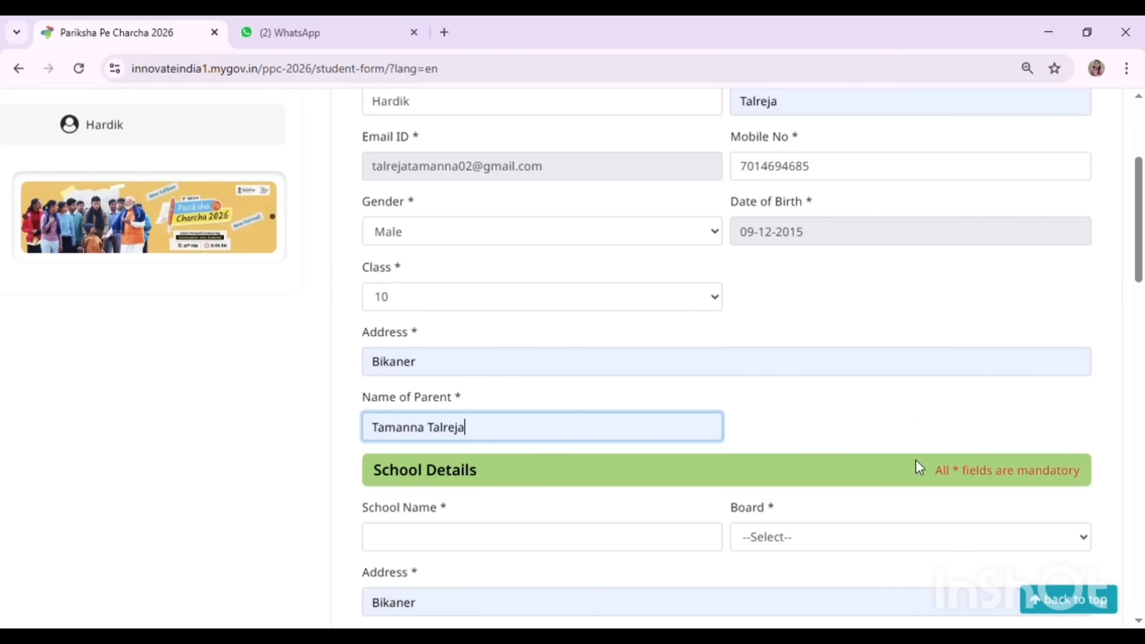
left_click_drag(430, 430, 353, 434)
key("BackSpace")
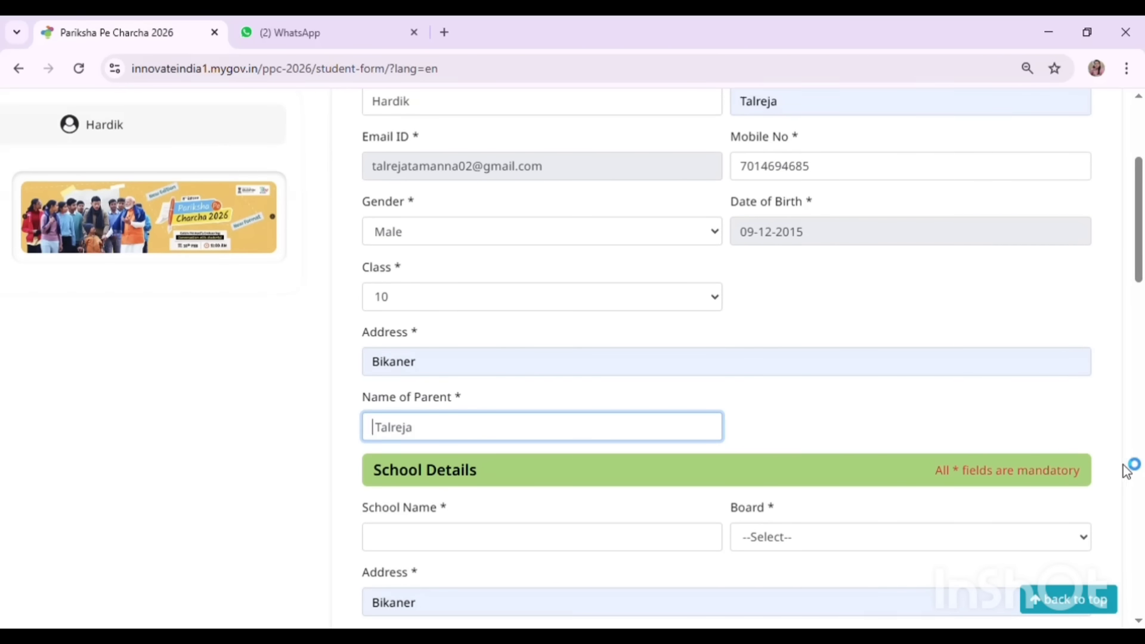
scroll(471, 358, "down", 3)
left_click(457, 375)
left_click(489, 417)
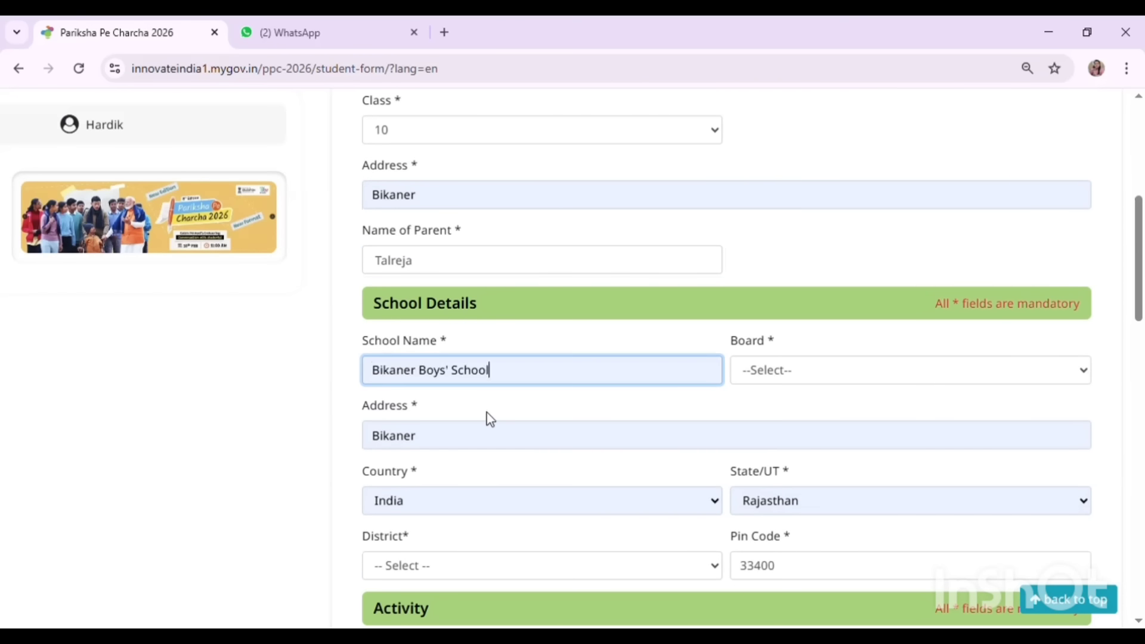
- Set the board to CBSE-Private Schools and the district to Bikaner, then fix the pin code
left_click(830, 374)
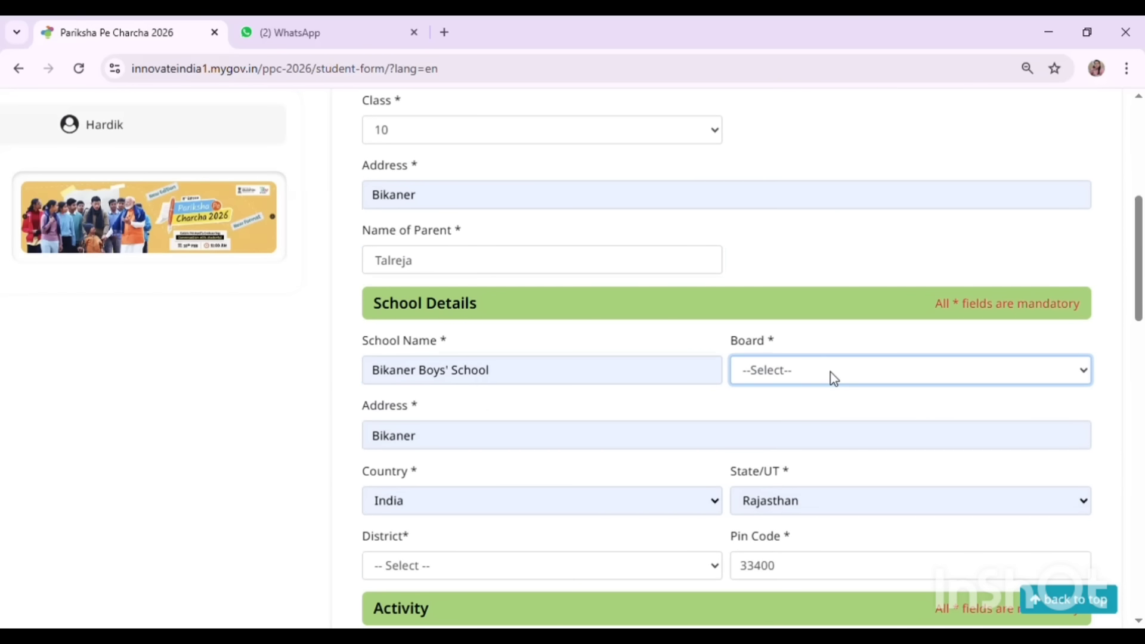
left_click(867, 111)
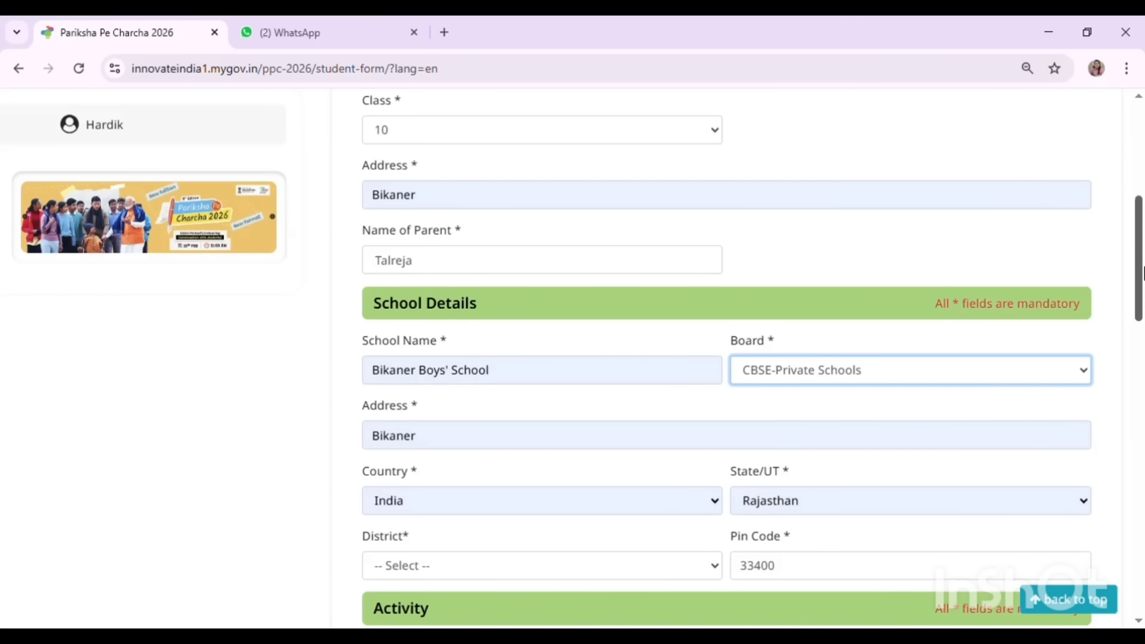
left_click_drag(1139, 264, 1139, 309)
left_click(480, 377)
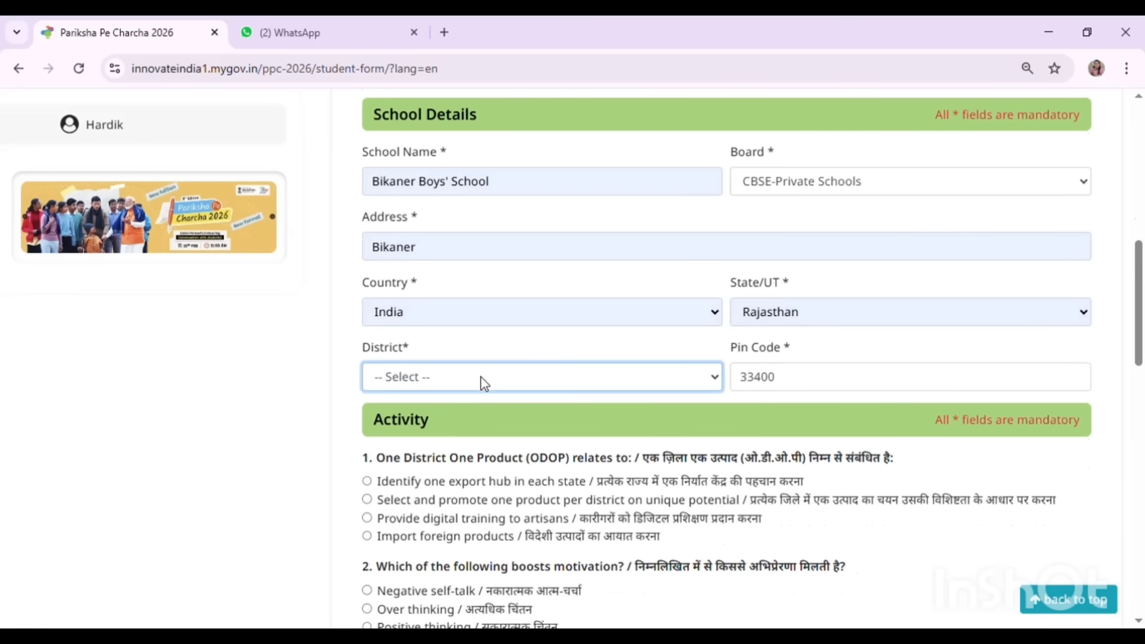
left_click(461, 261)
left_click(815, 387)
- Finish the pin code, add the question for the PM, then submit and confirm
type("1")
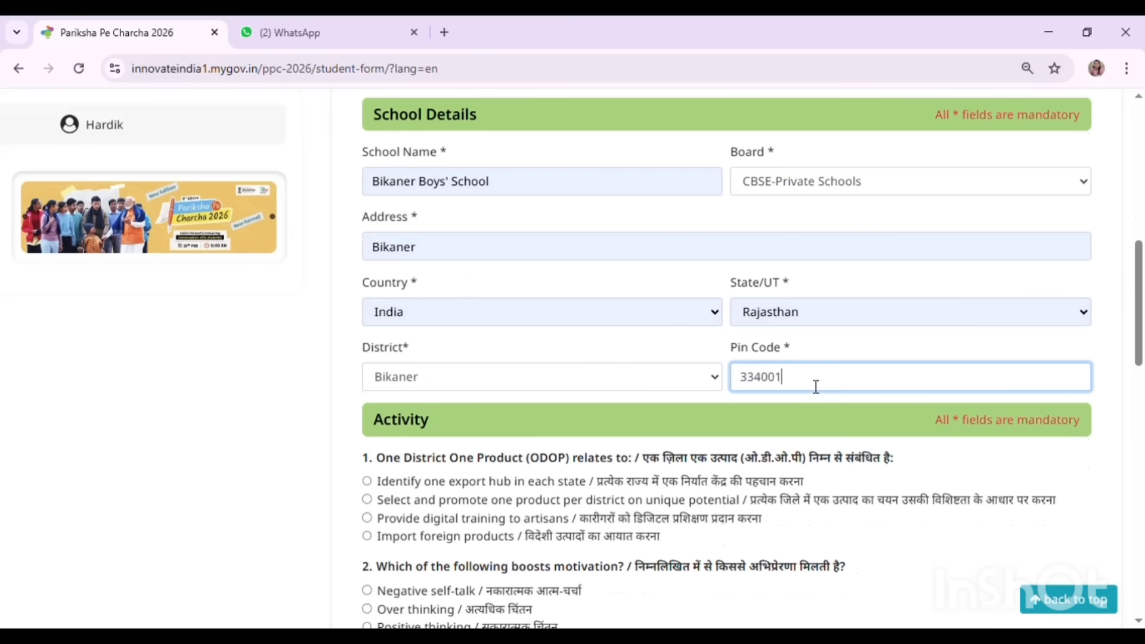
scroll(981, 334, "down", 4)
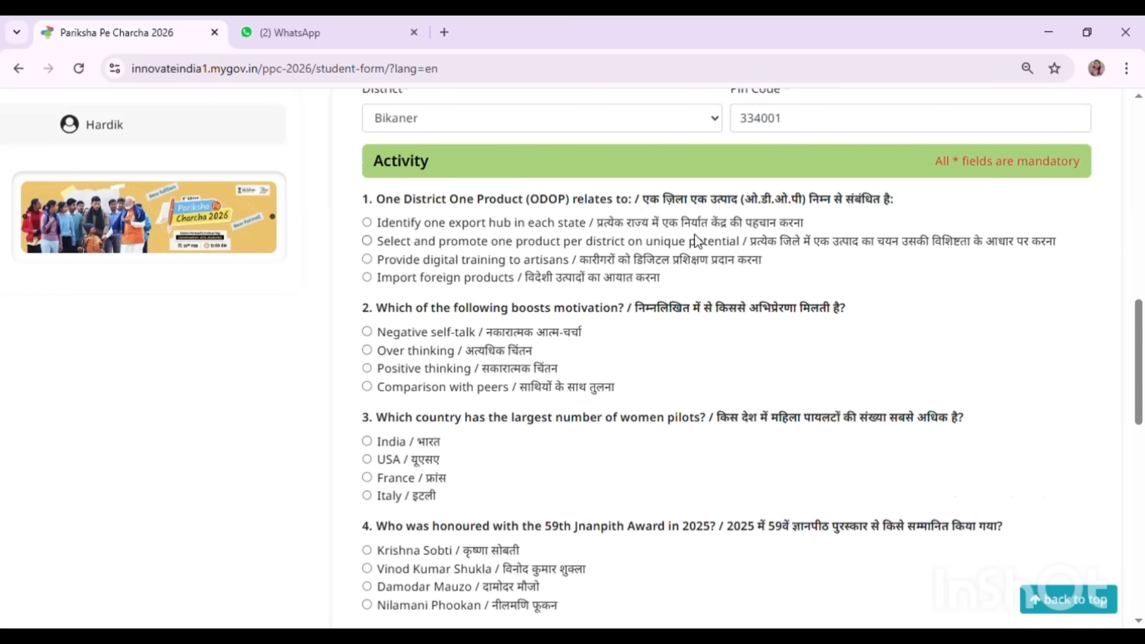
left_click_drag(1140, 324, 1139, 411)
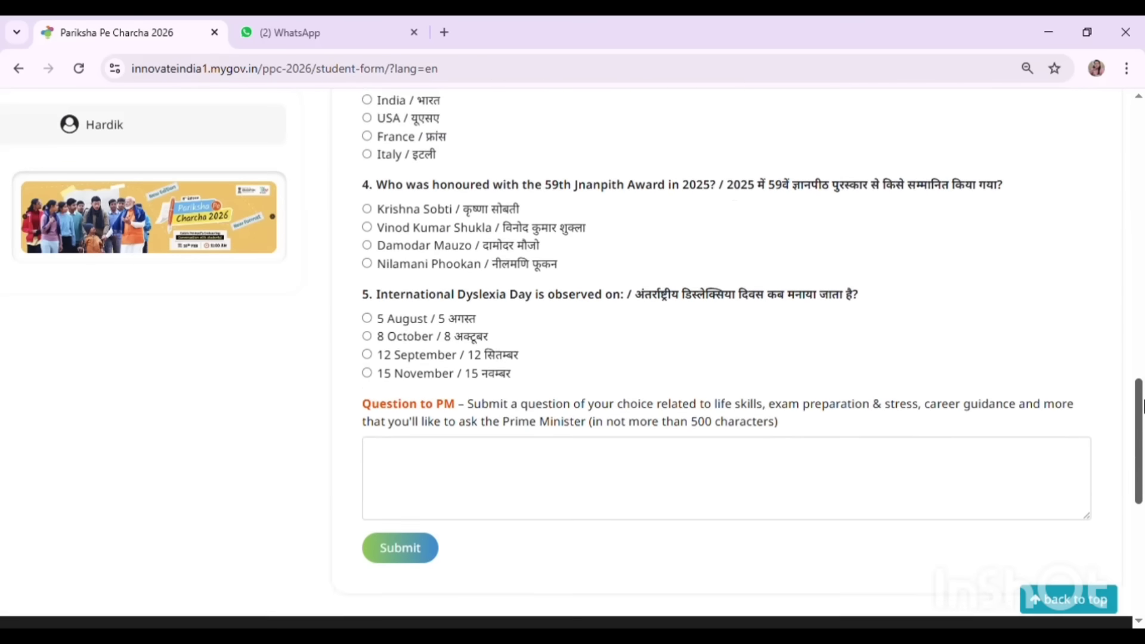
left_click(560, 462)
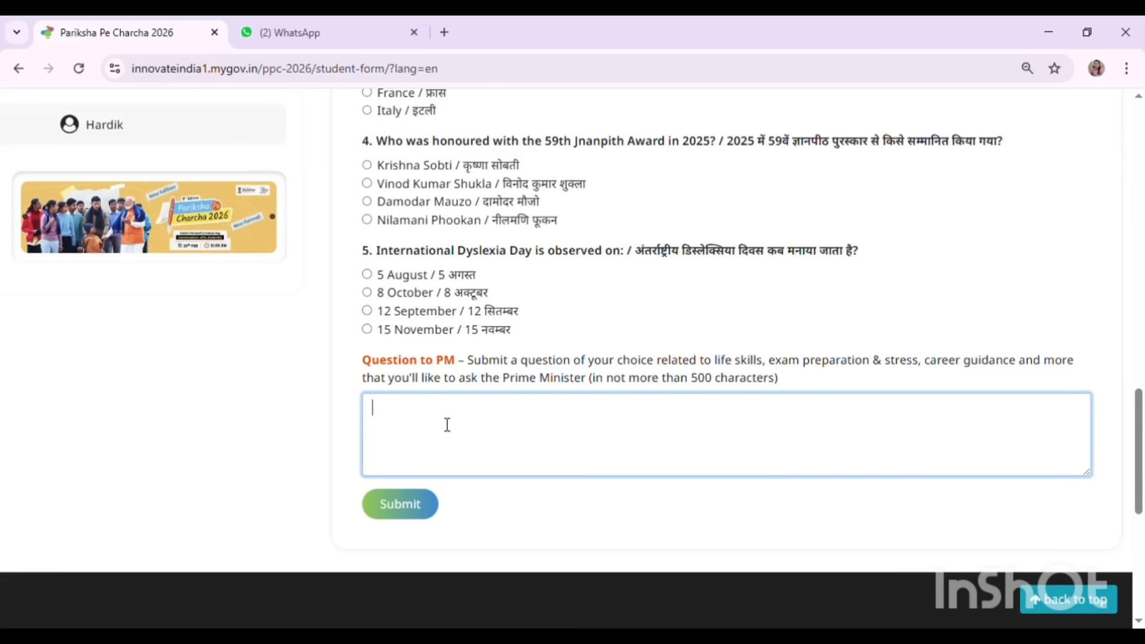
left_click(400, 503)
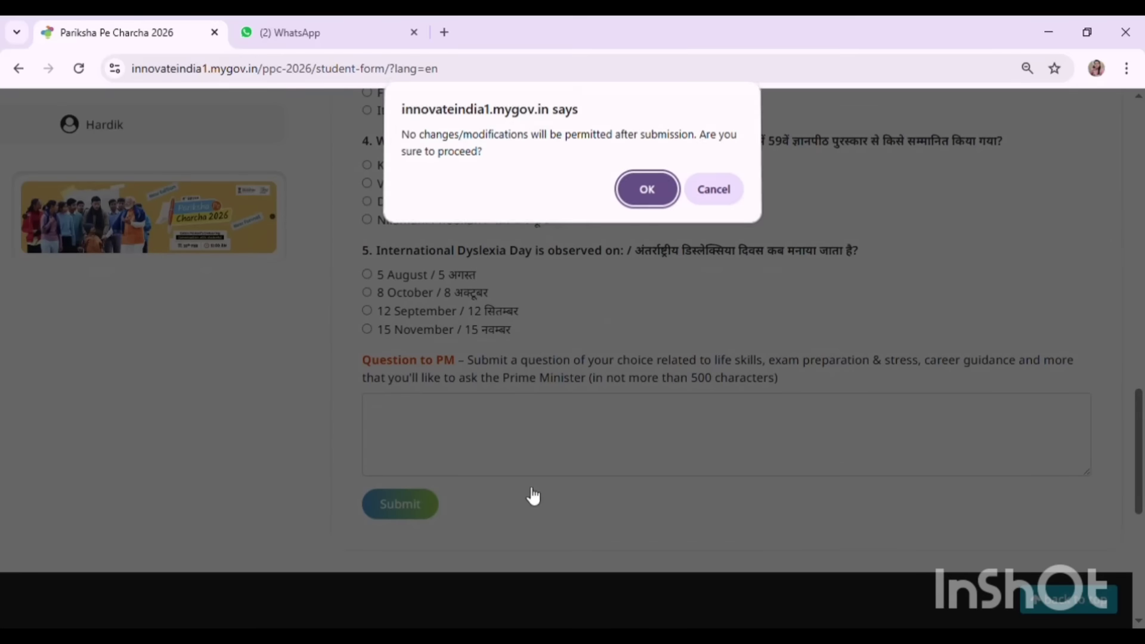
left_click(662, 202)
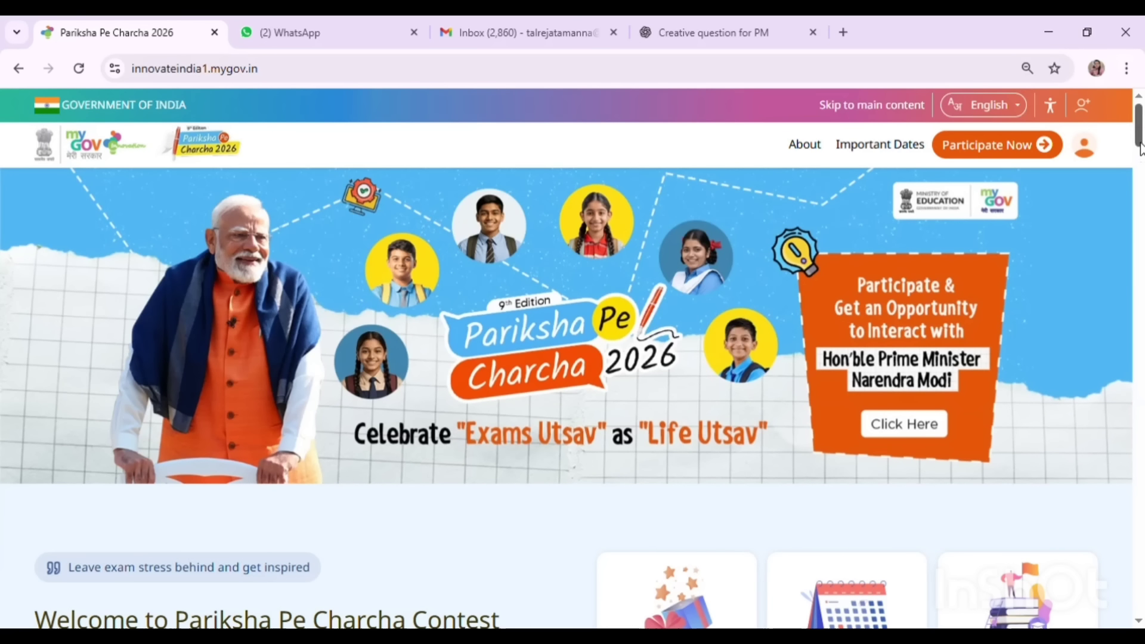
- Open the Student (through Teacher) card and log in with the teacher's name, e-mail and OTP
left_click_drag(1140, 146, 1139, 229)
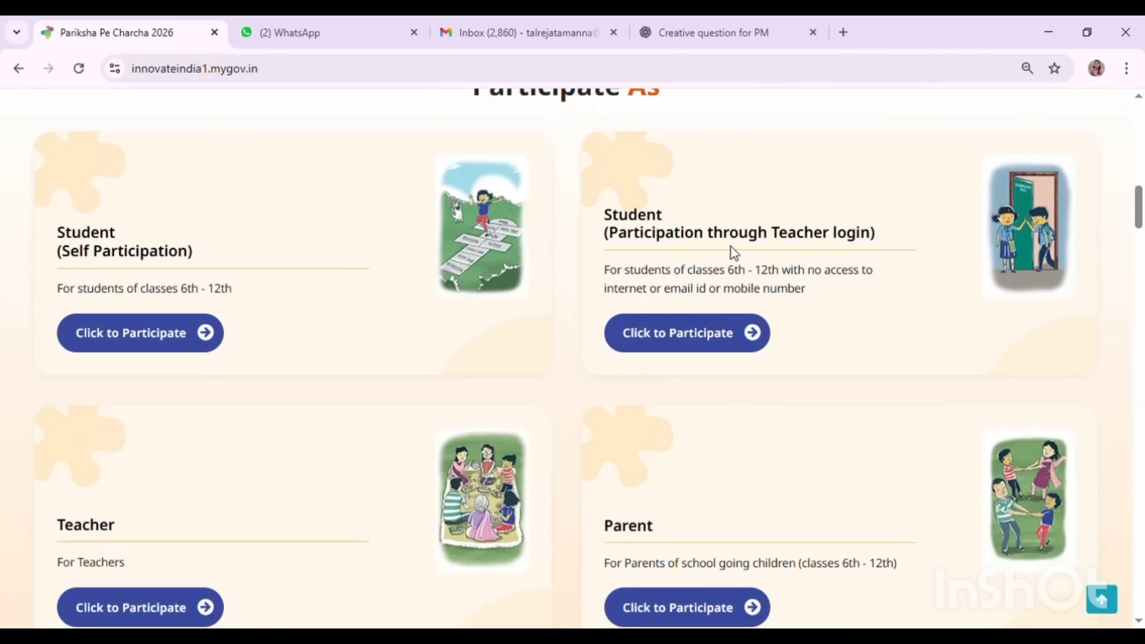
left_click(708, 341)
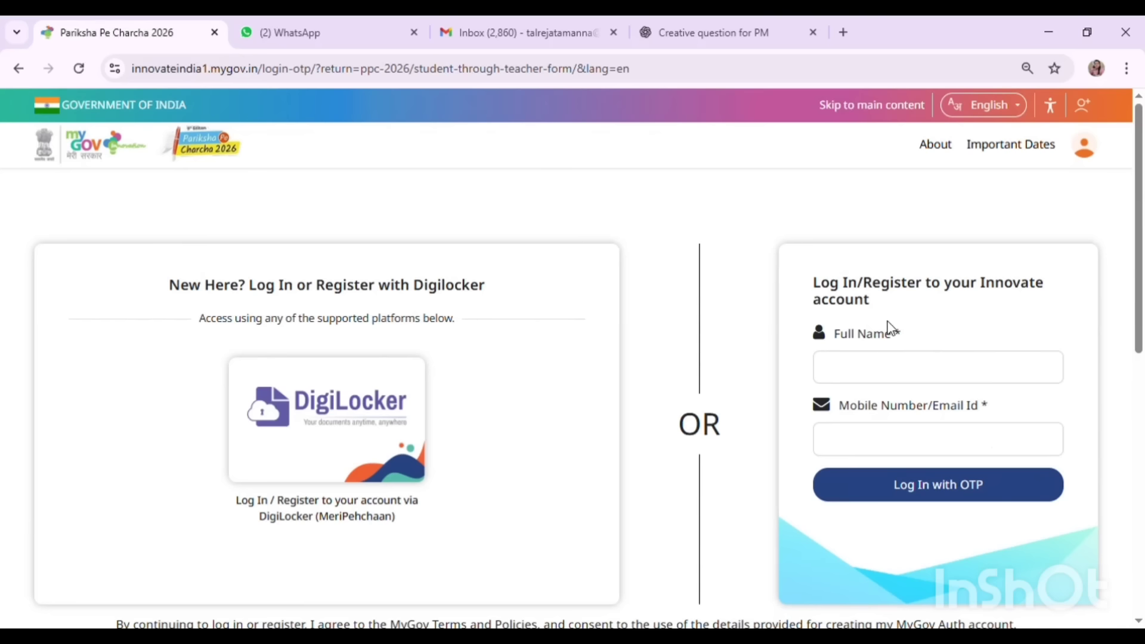
left_click(852, 368)
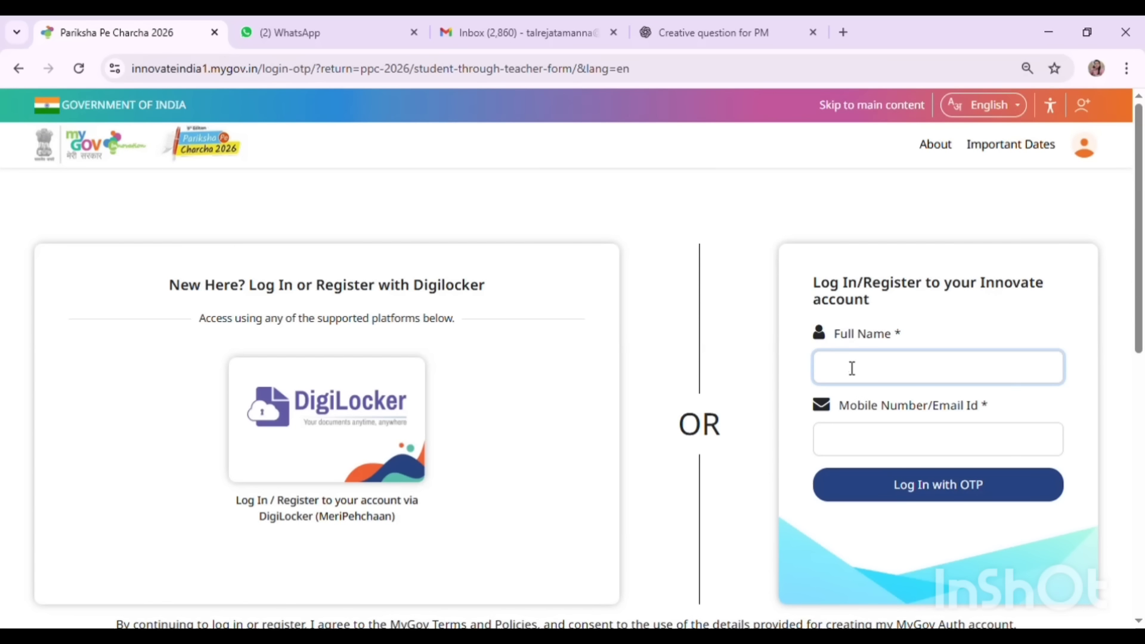
type("Tamanna")
left_click(927, 442)
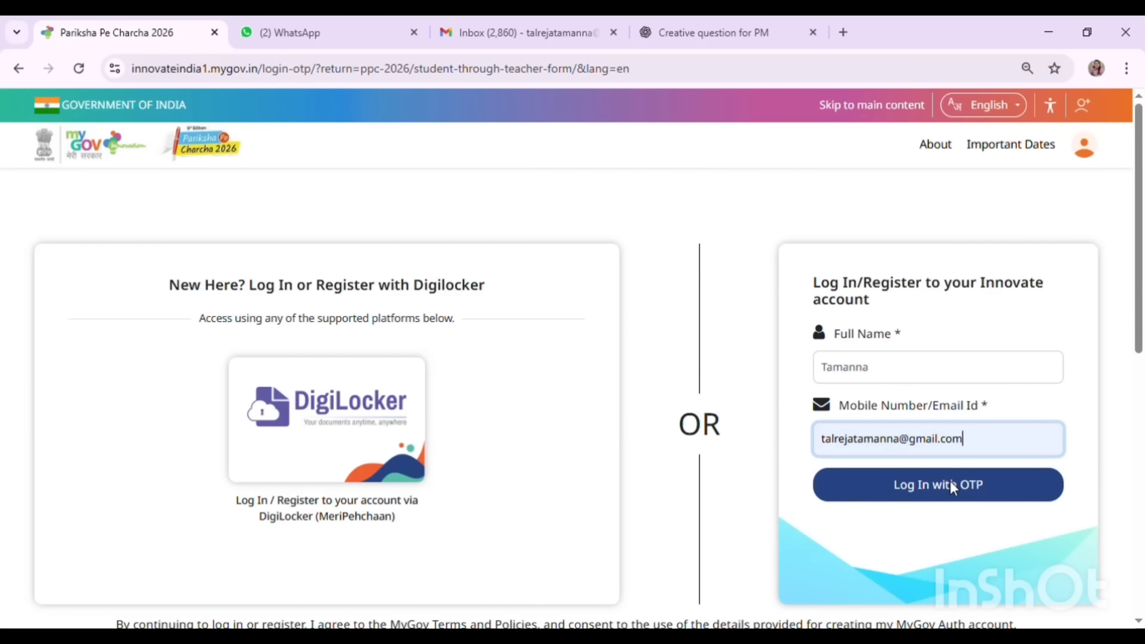
left_click(923, 486)
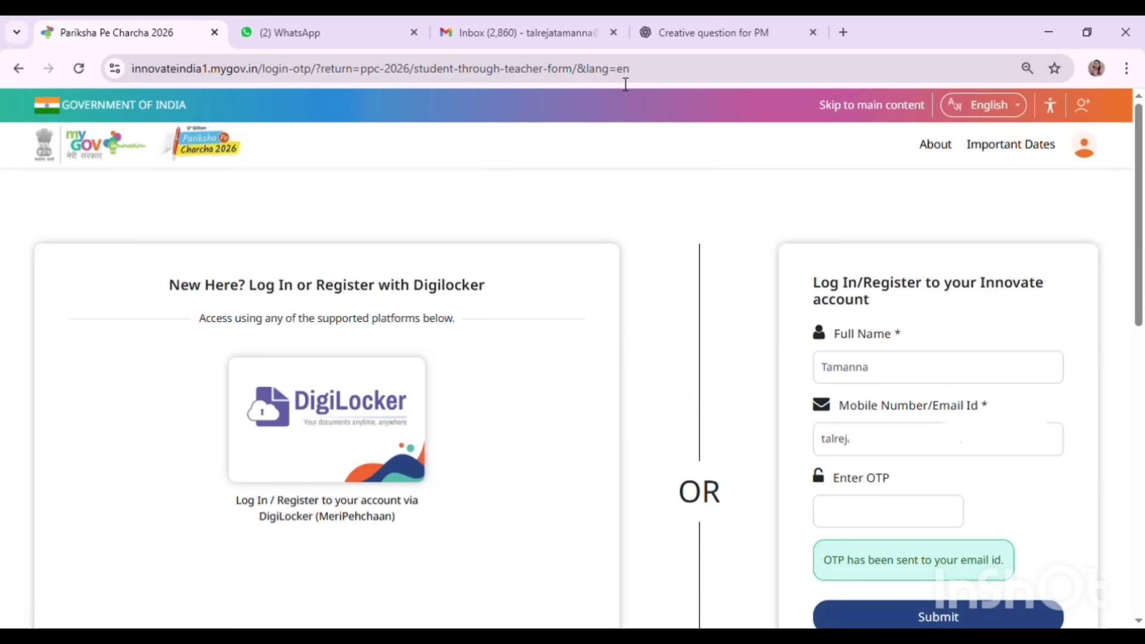
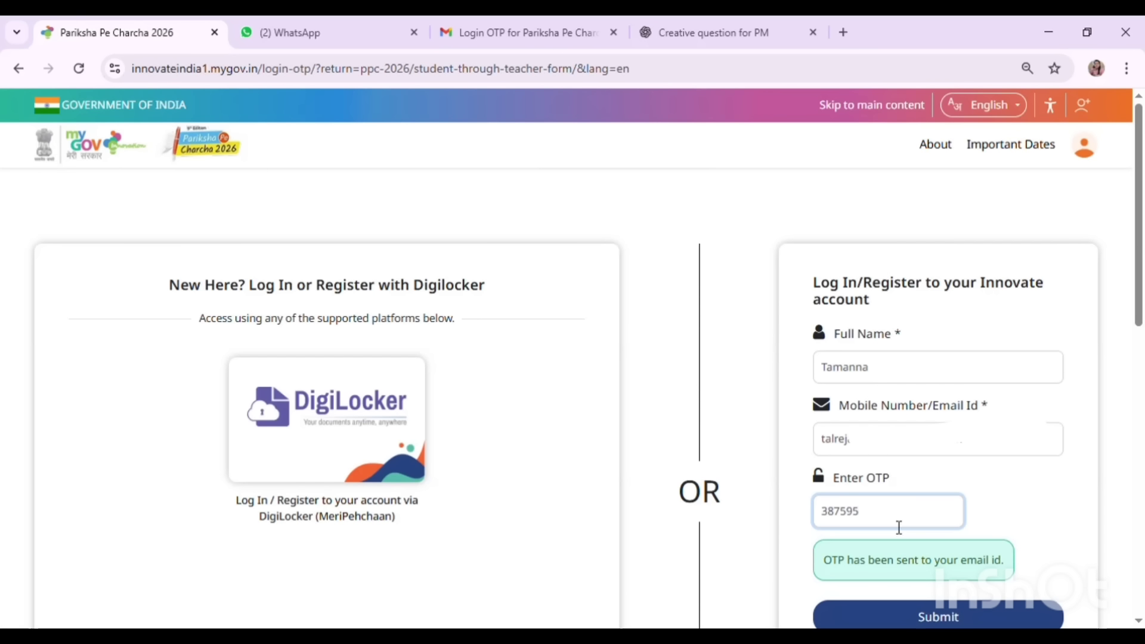
left_click(937, 616)
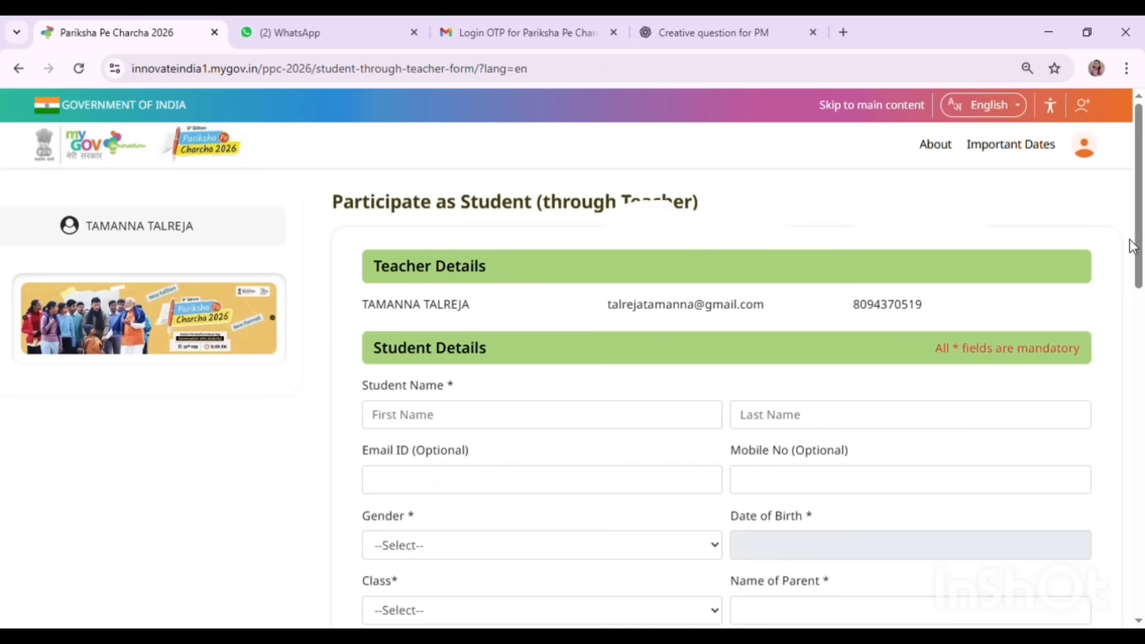
- Enter the student's first name and set gender to Female
left_click_drag(1135, 232, 1136, 259)
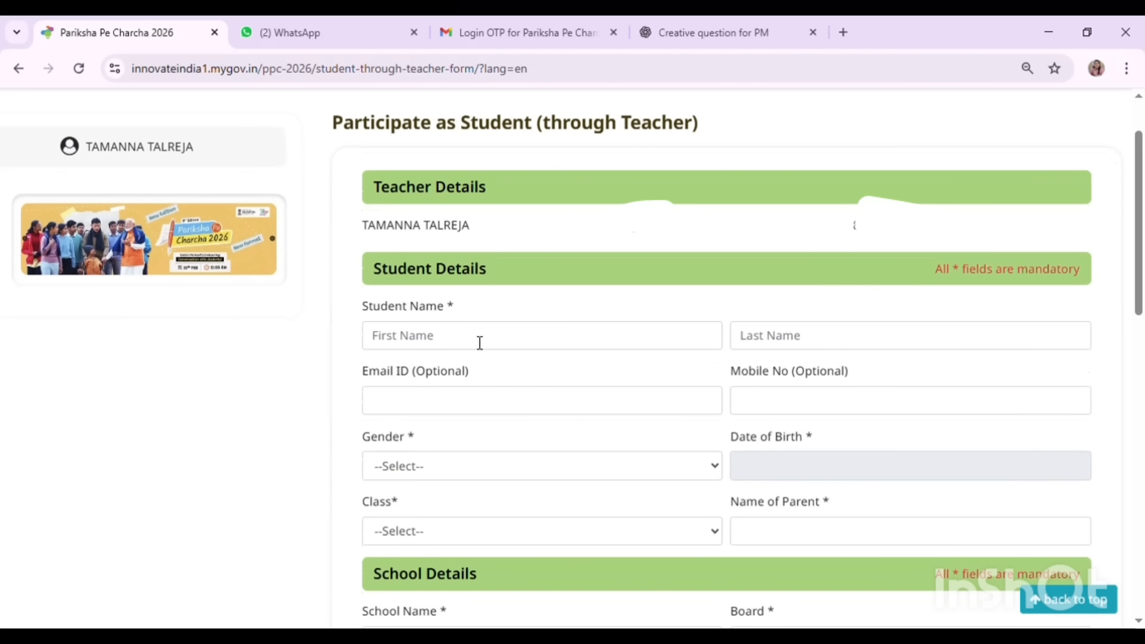
left_click(480, 343)
type("Anshika")
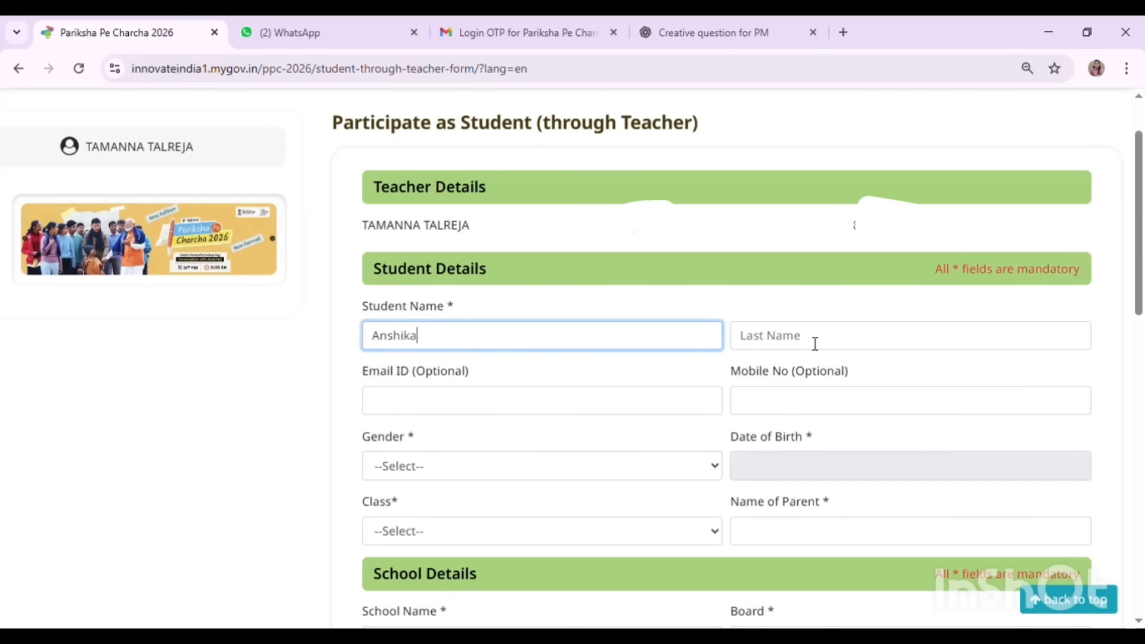
left_click(613, 411)
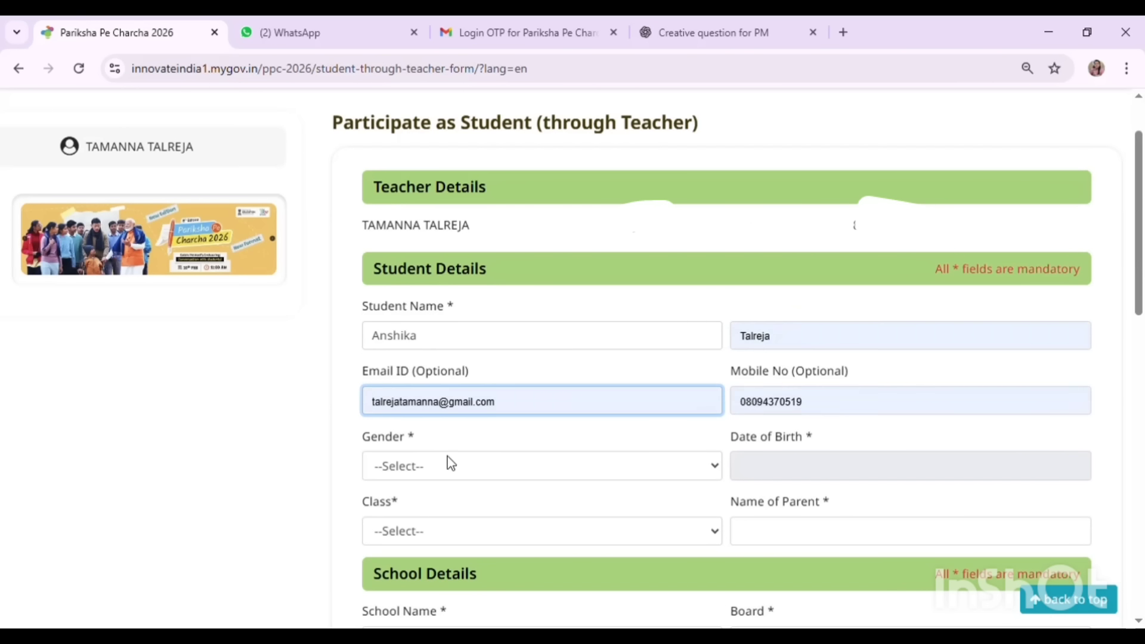
left_click(413, 461)
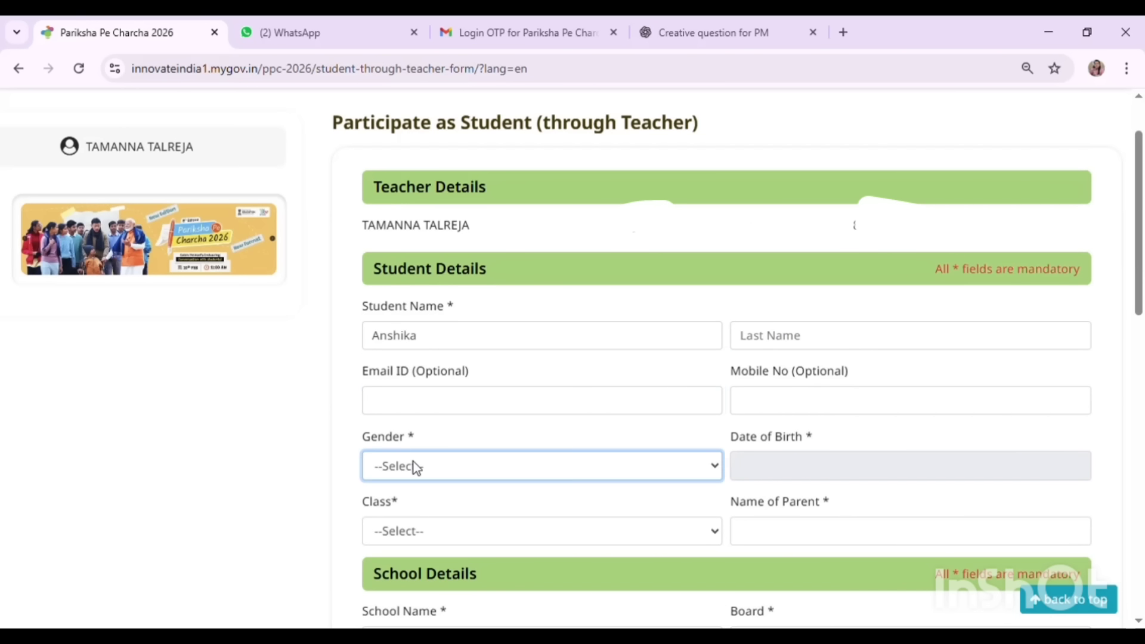
left_click(409, 541)
- Set the birth date to 9 December 2015 and the class to 8
left_click(775, 474)
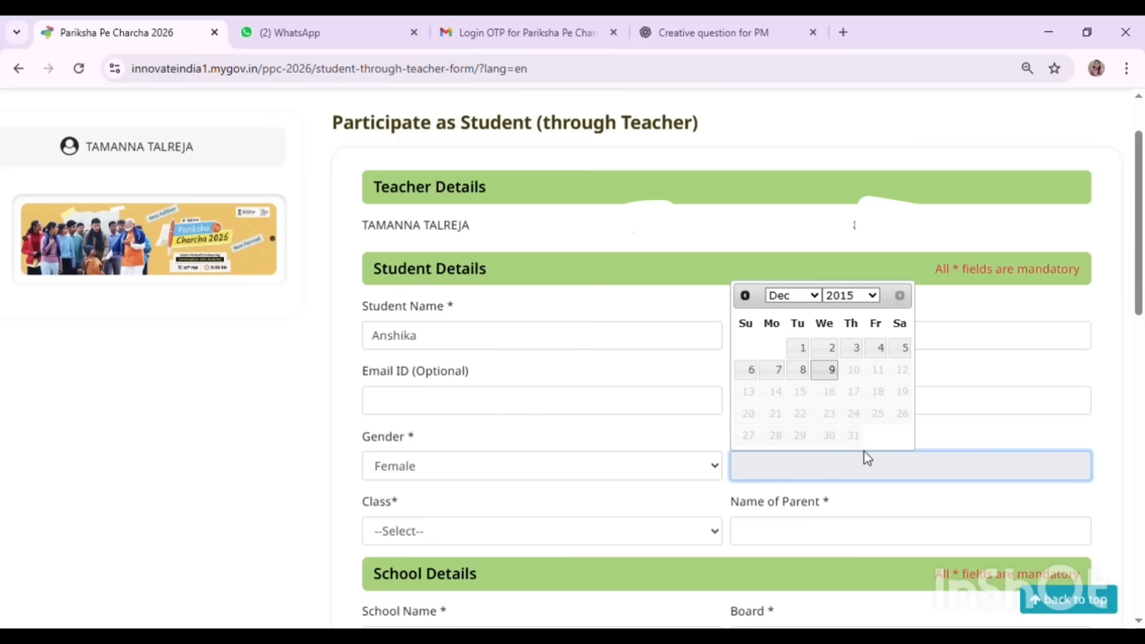
left_click(831, 370)
left_click(828, 471)
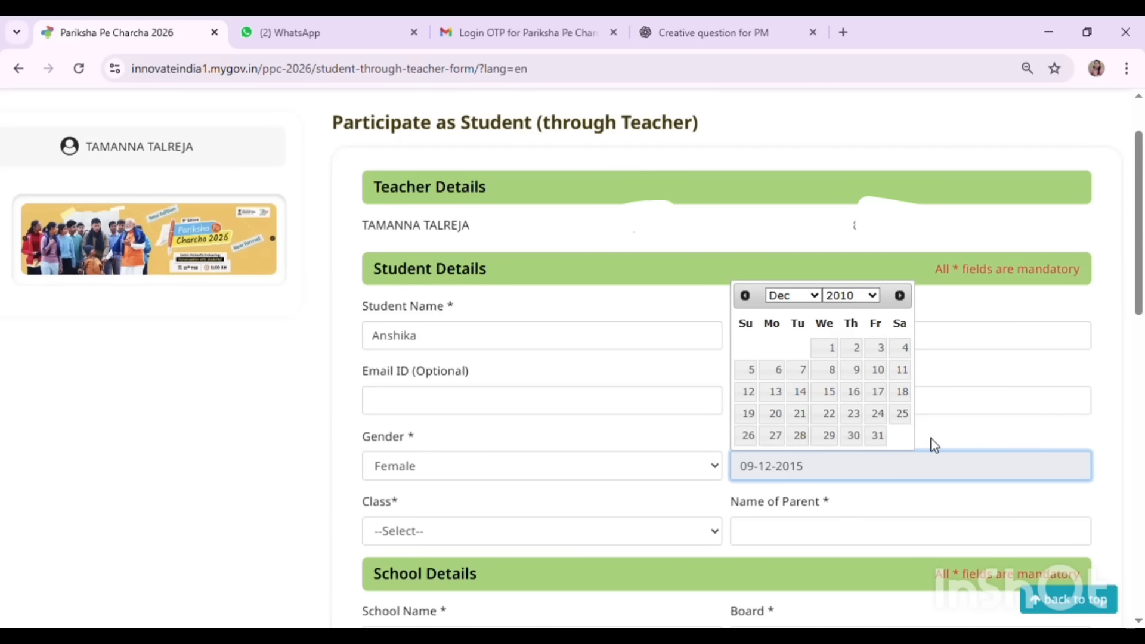
left_click(584, 533)
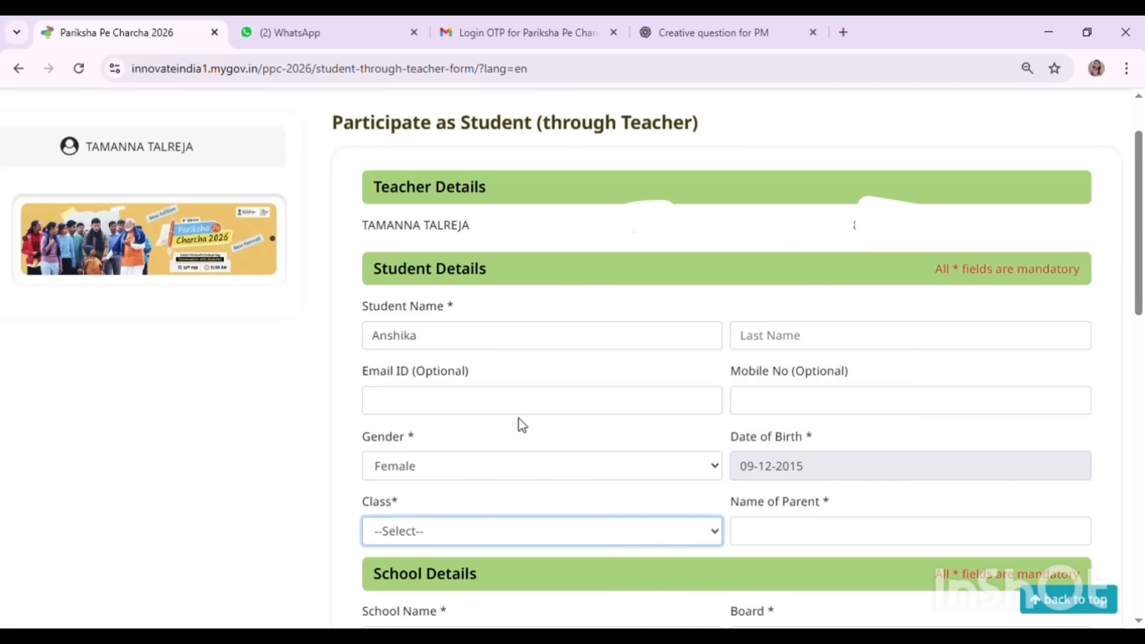
key("8")
- Enter the parent's and school names and choose CBSE-Private Schools as the board
left_click(792, 537)
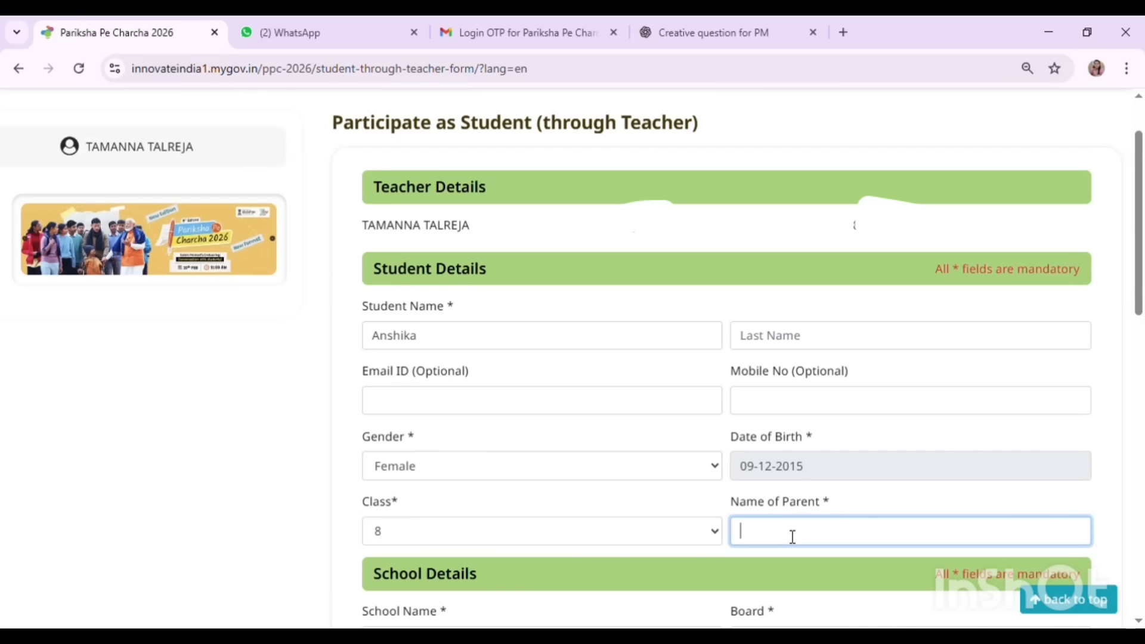
type("anshu")
left_click_drag(1138, 283, 1138, 377)
left_click(424, 376)
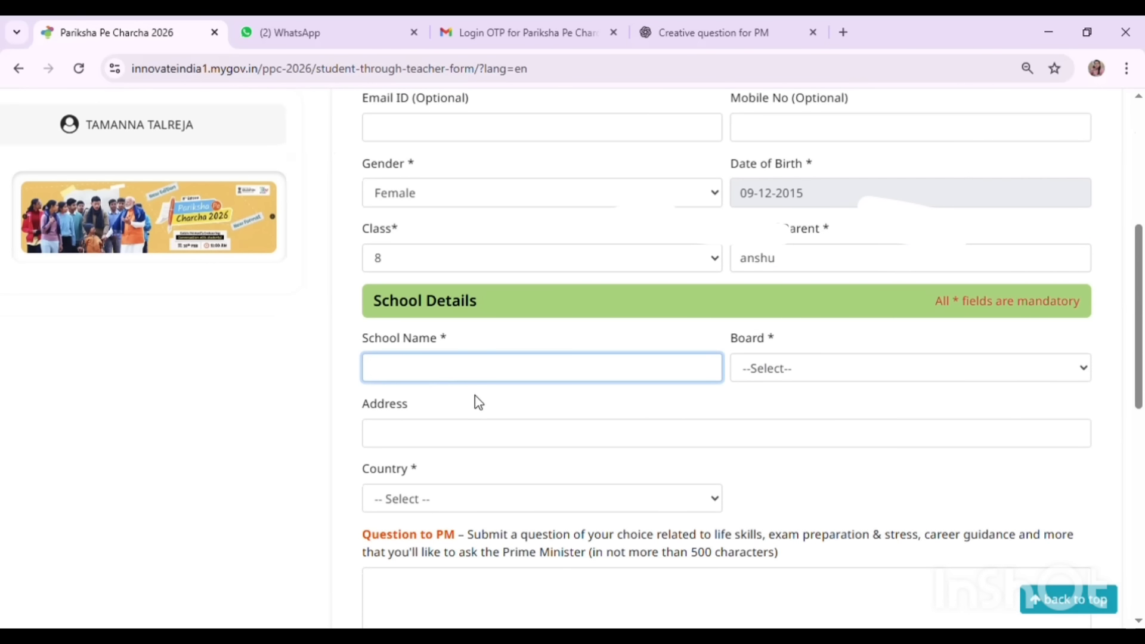
type("Sofia")
left_click(830, 376)
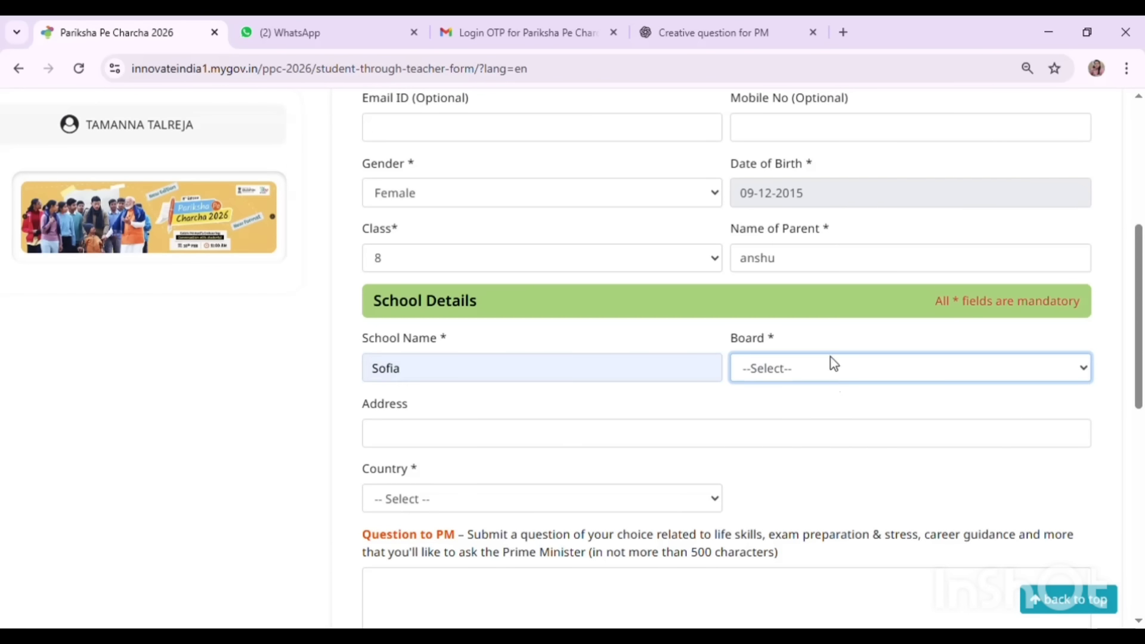
left_click(833, 118)
- Autofill the school address in Bikaner, Rajasthan and correct the pin code to 334001
left_click(483, 432)
left_click(523, 477)
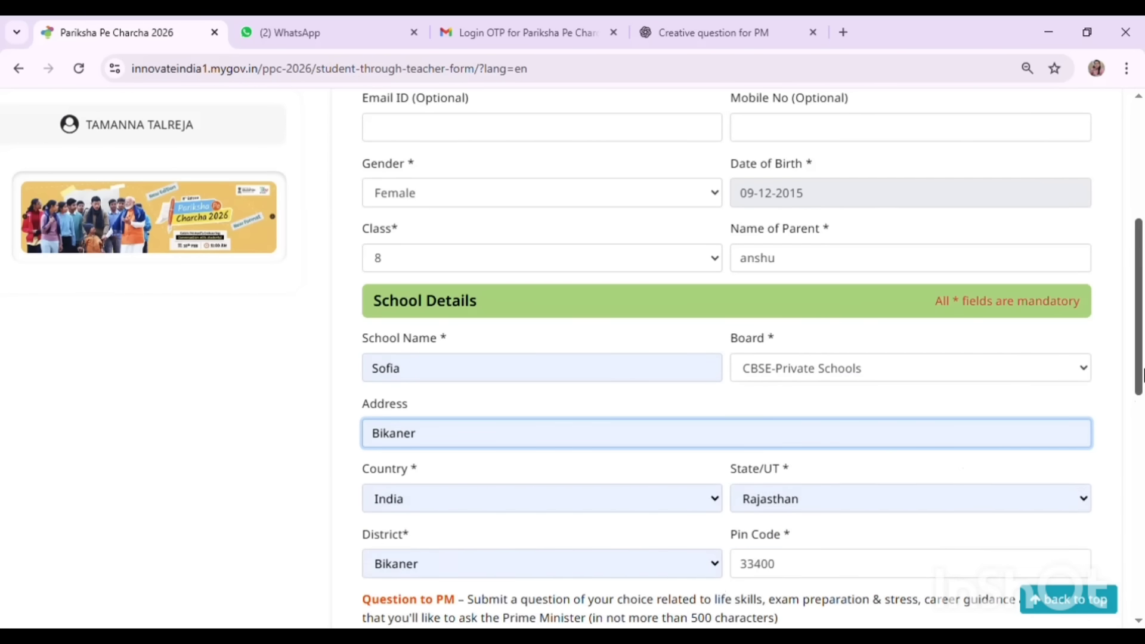
scroll(715, 417, "down", 3)
left_click(800, 421)
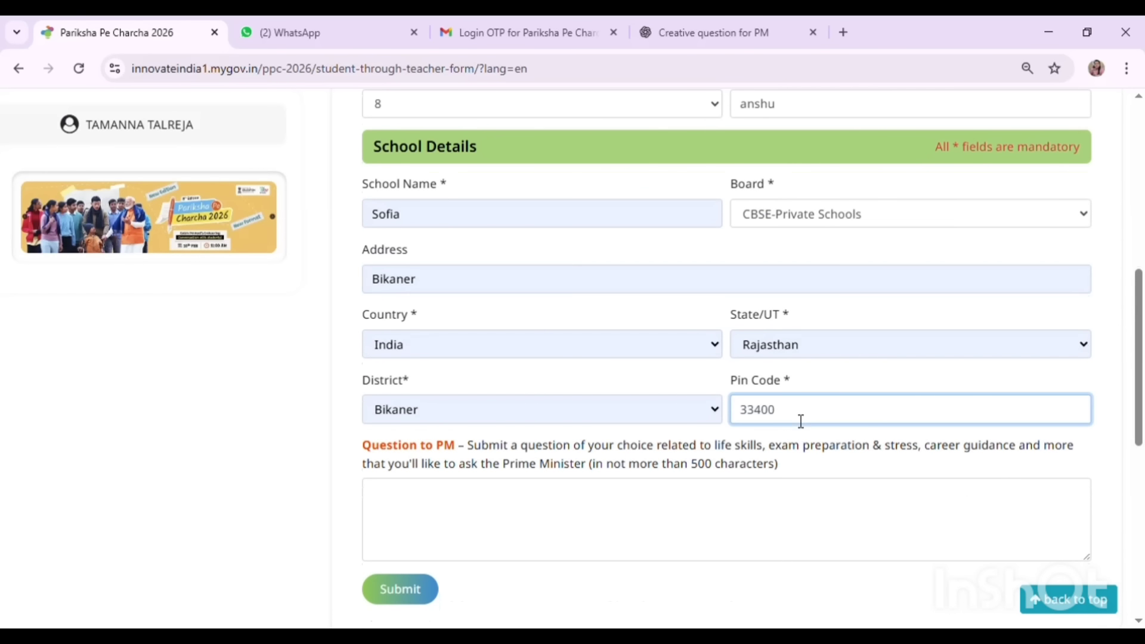
type("1")
scroll(1138, 354, "down", 2)
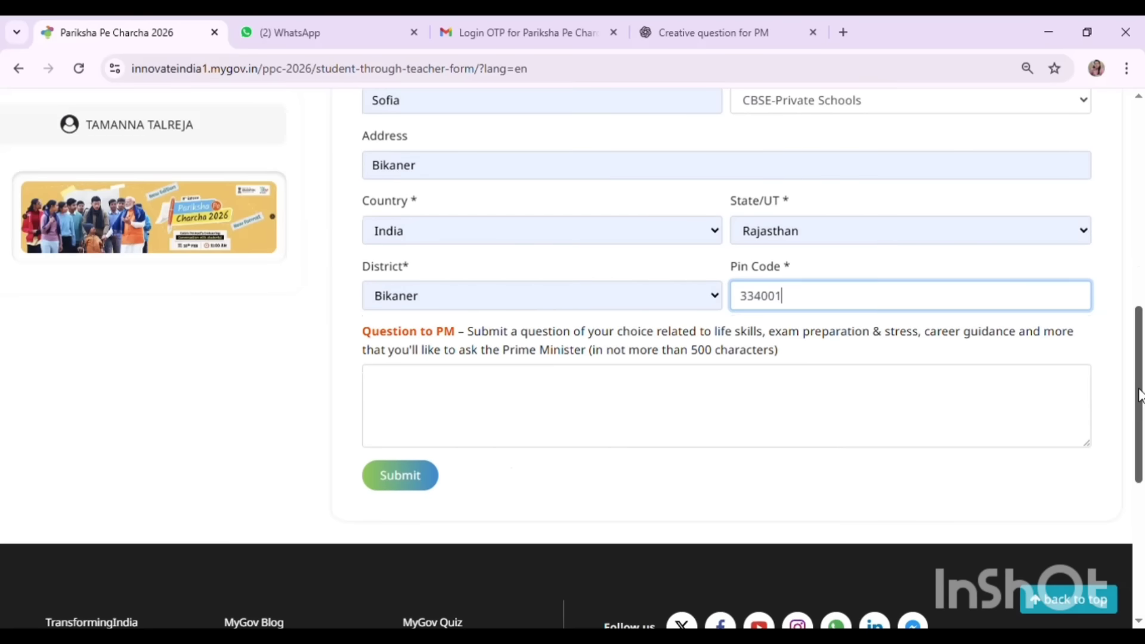
left_click(540, 400)
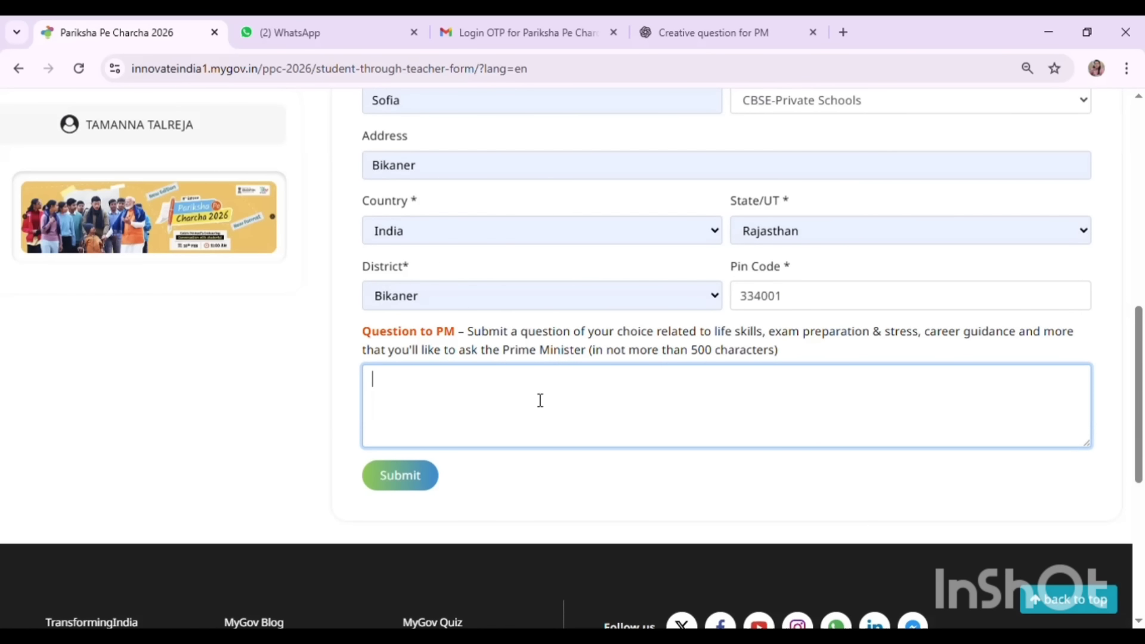
- Paste the prepared question for the PM and submit the student entry, confirming it
type("Honourable Prime Minister Sir, every student is different in learning pace, interests and background. As teachers we try to guide them according to their individual strengths. In your opinion, how can we further motivate and support students with diverse abilities so that each of them feels confident and is able to score well and grow holistically?")
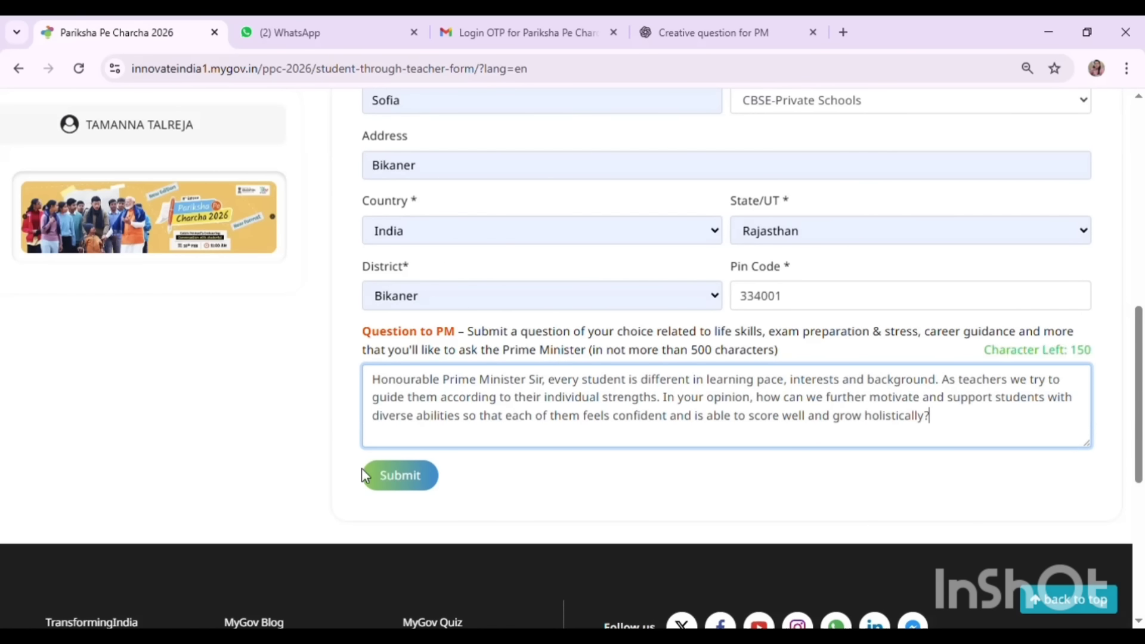
left_click(411, 483)
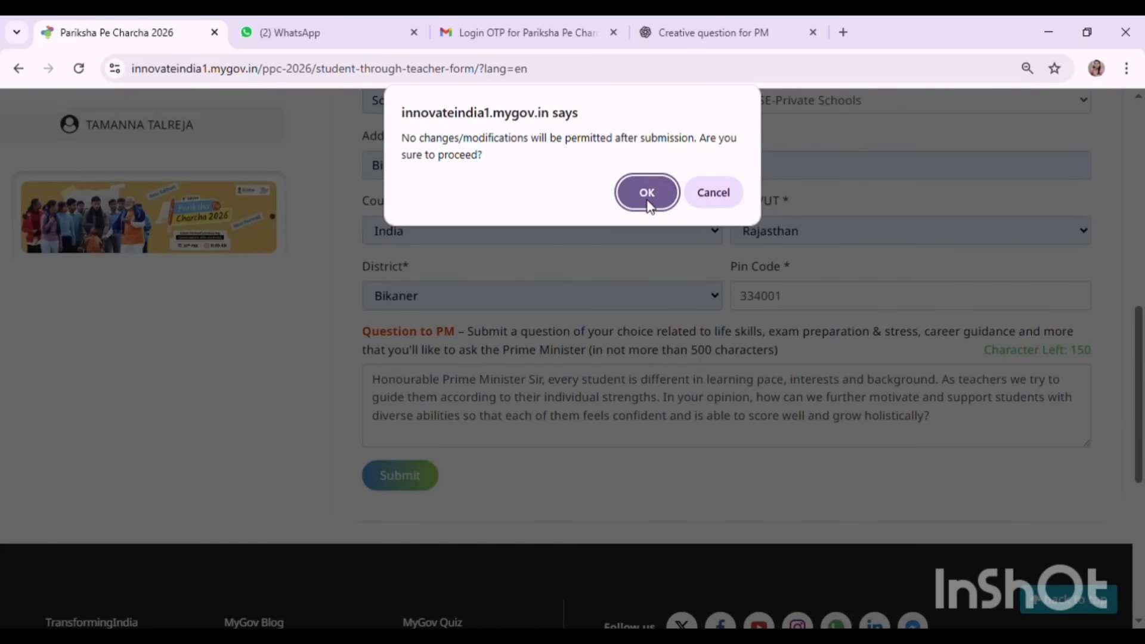
left_click(647, 193)
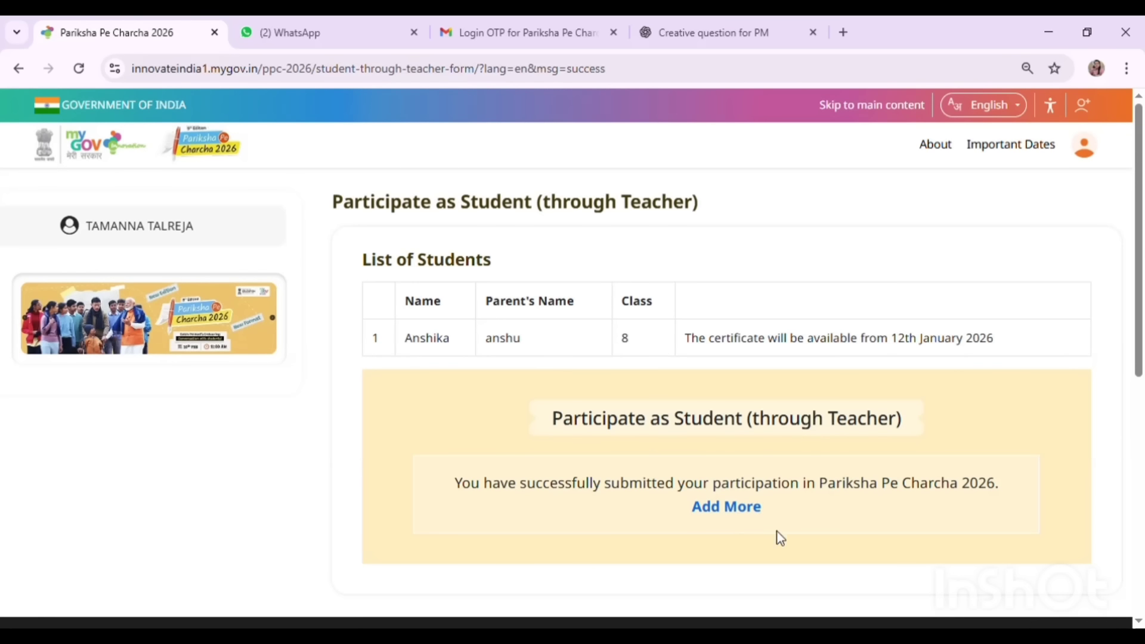
- Start another entry with Add More and bring up the Pariksha Pe Charcha homepage
left_click(727, 507)
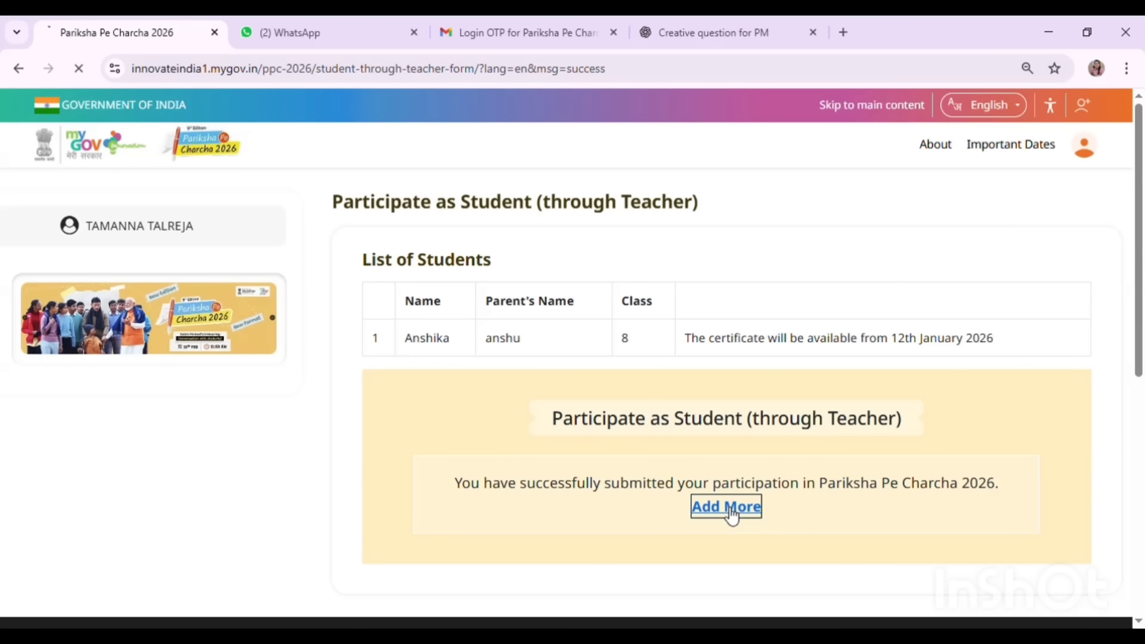
scroll(1138, 245, "down", 1)
left_click_drag(1143, 245, 1143, 255)
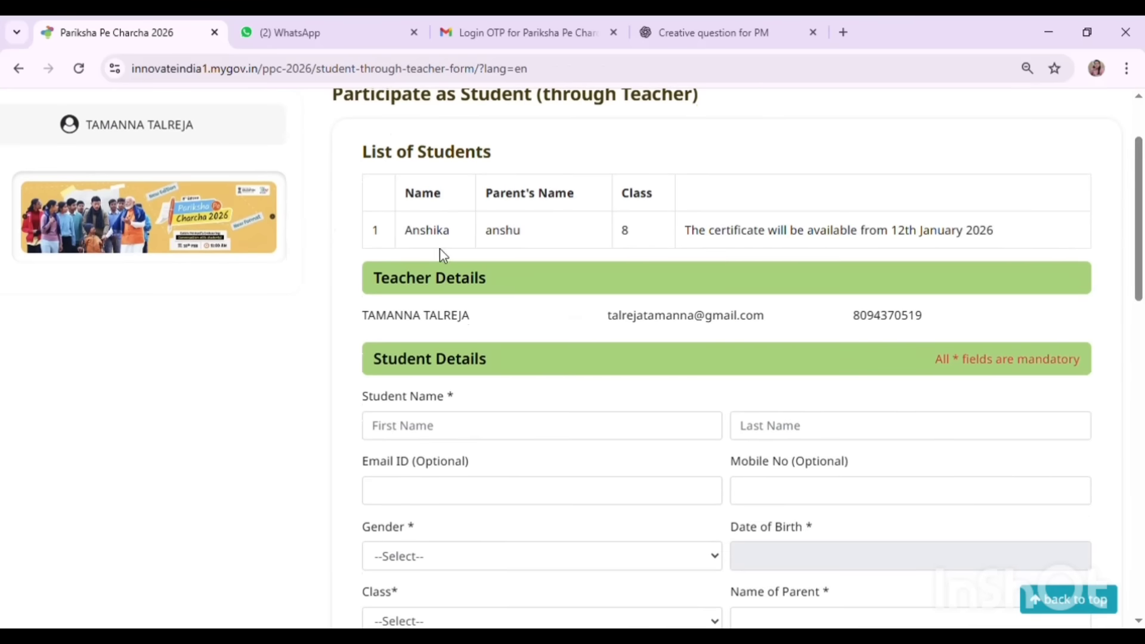
mouse_move(1143, 191)
left_mouse_down()
mouse_move(1143, 376)
mouse_move(1141, 171)
left_mouse_up()
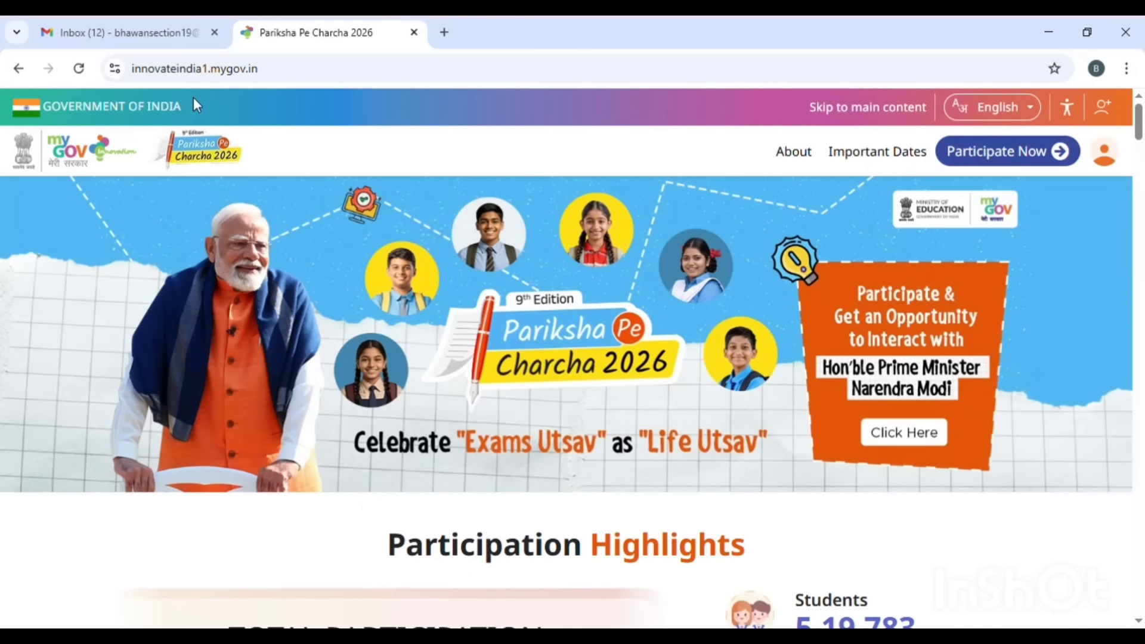
- Open the teacher participation login and request an OTP with the teacher's name and e-mail
left_click_drag(1138, 123, 1139, 245)
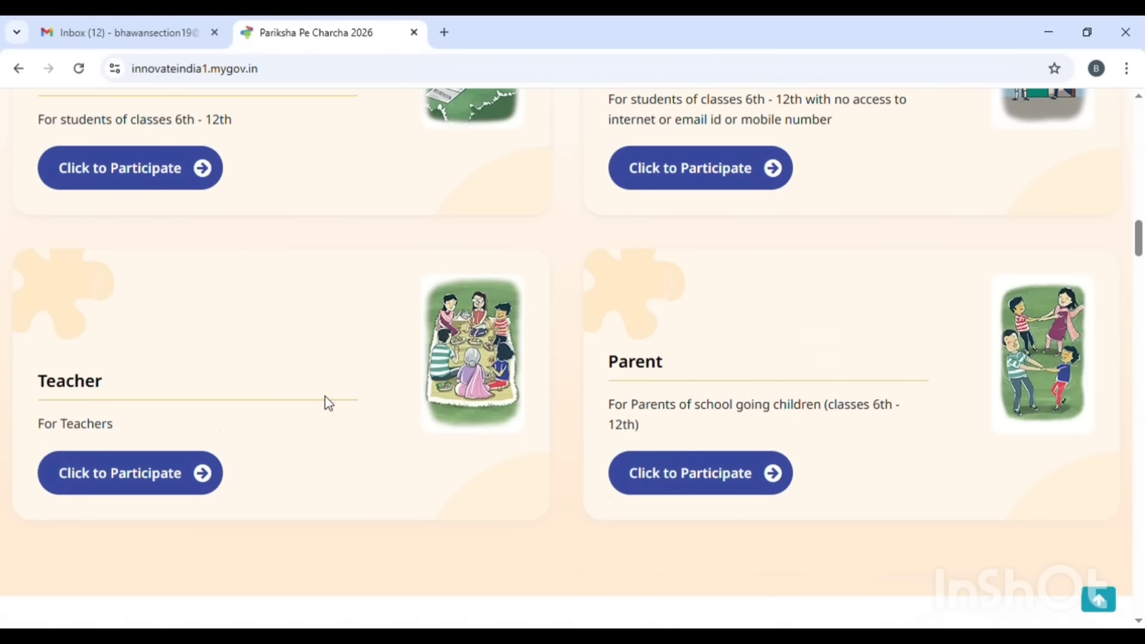
left_click(119, 475)
left_click(899, 399)
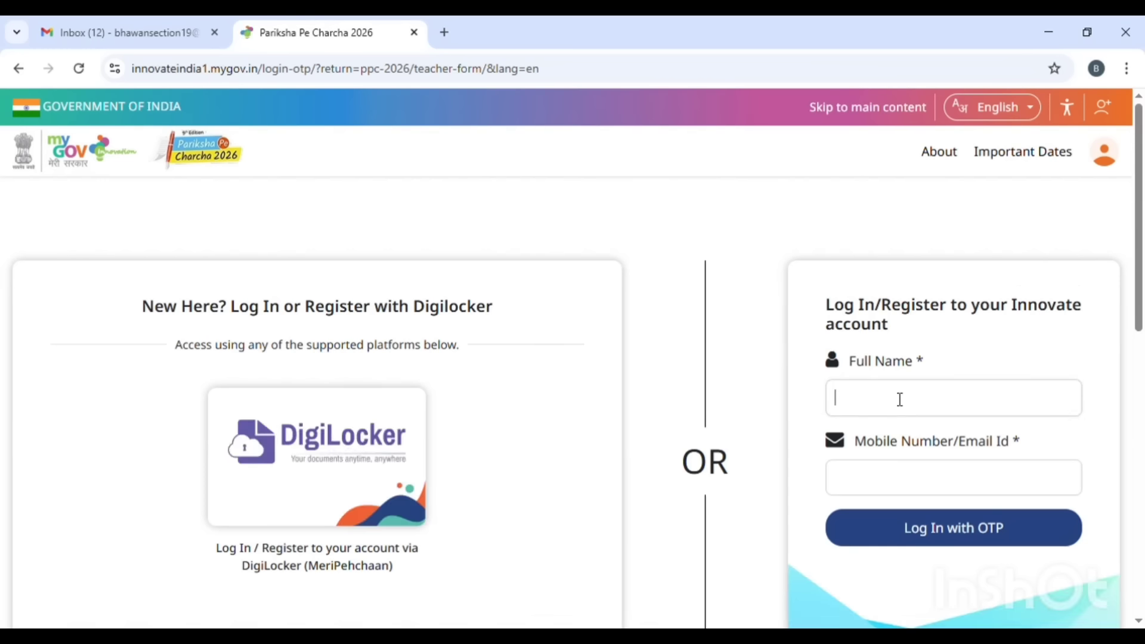
type("Tamanna")
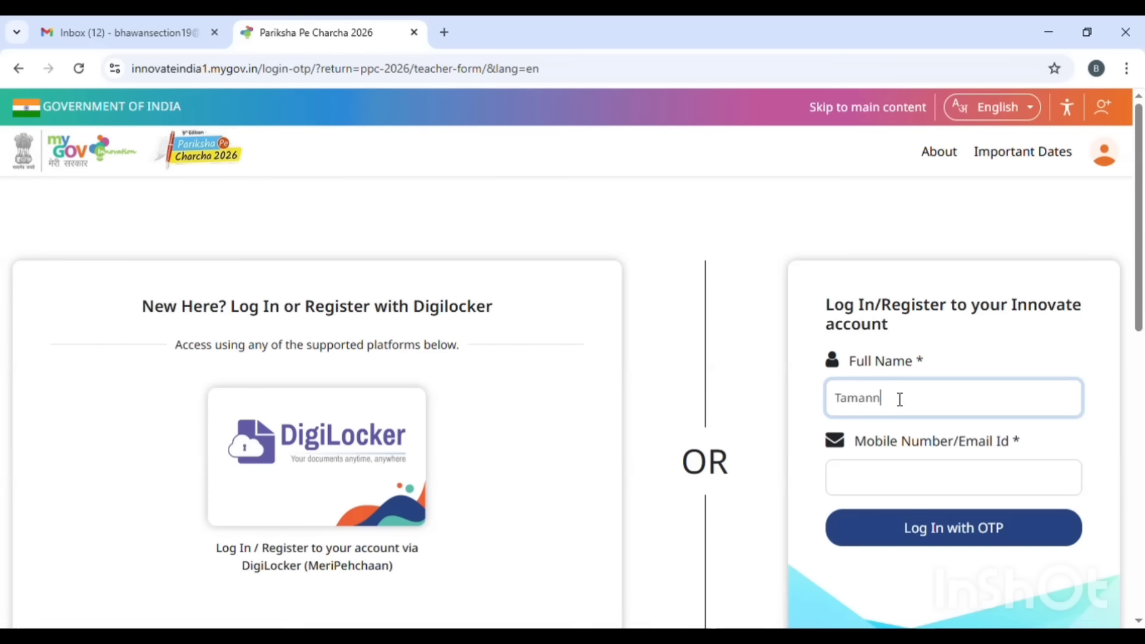
left_click(898, 472)
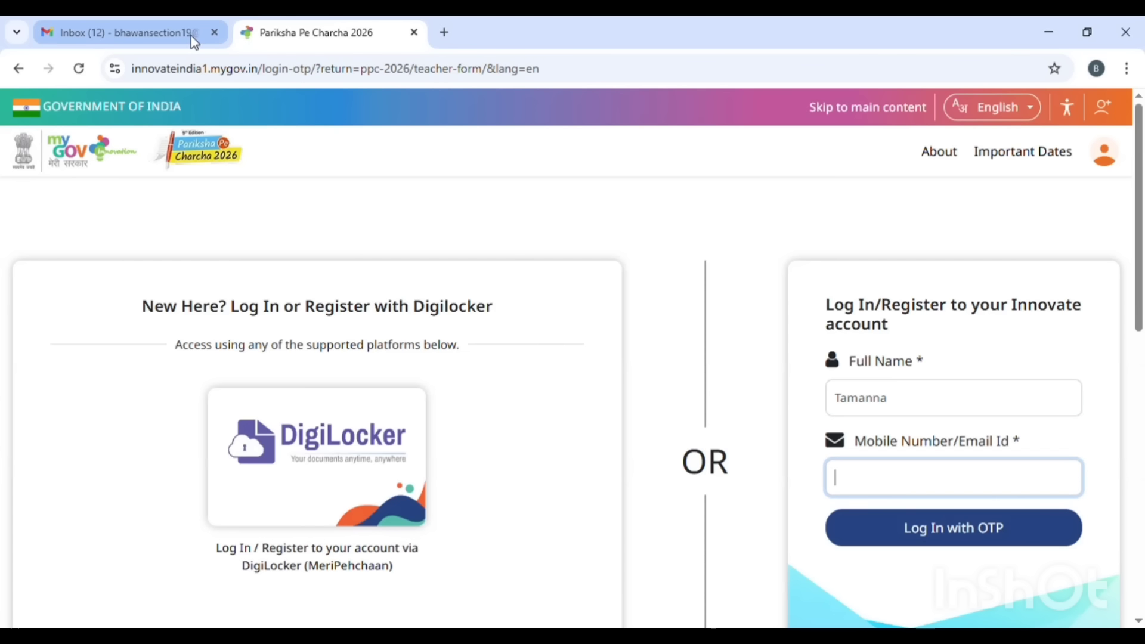
type("bh")
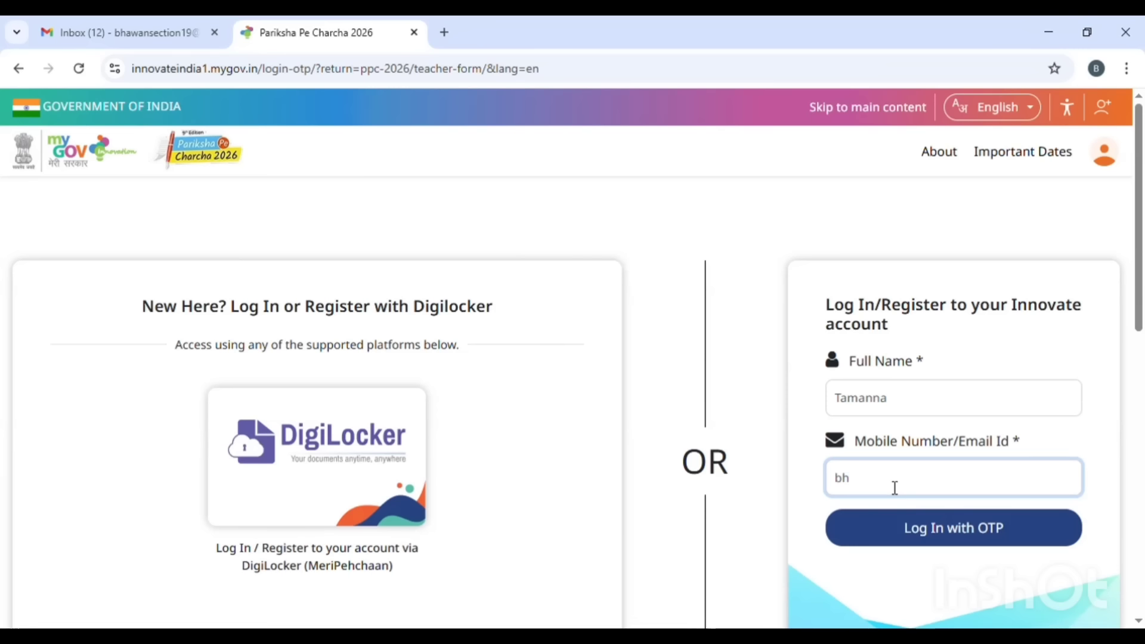
type("aw")
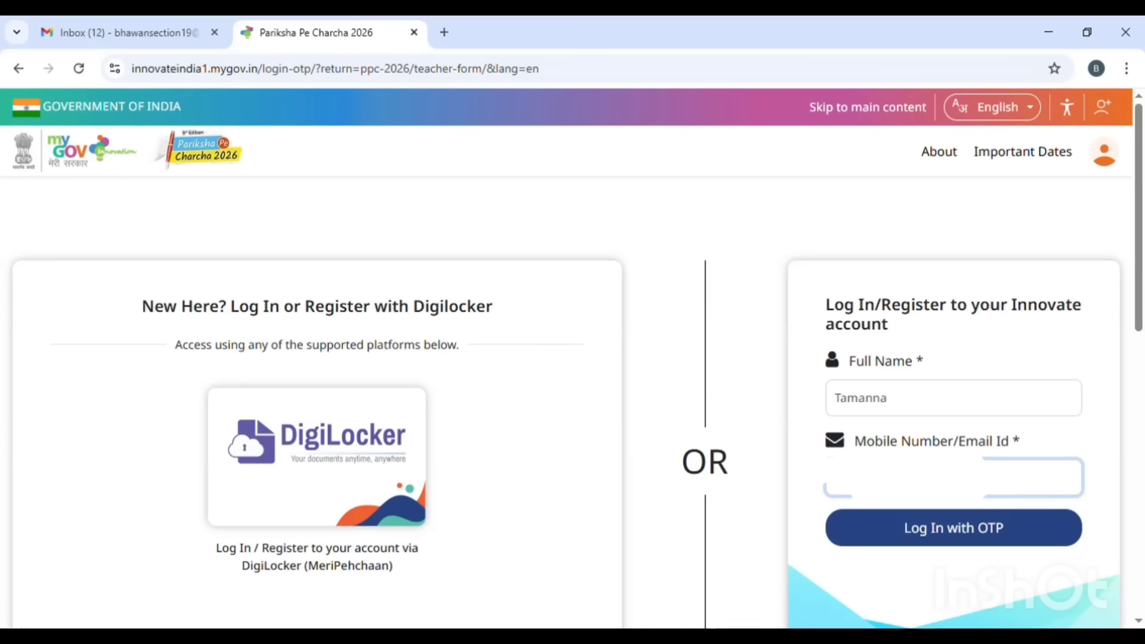
left_click(955, 530)
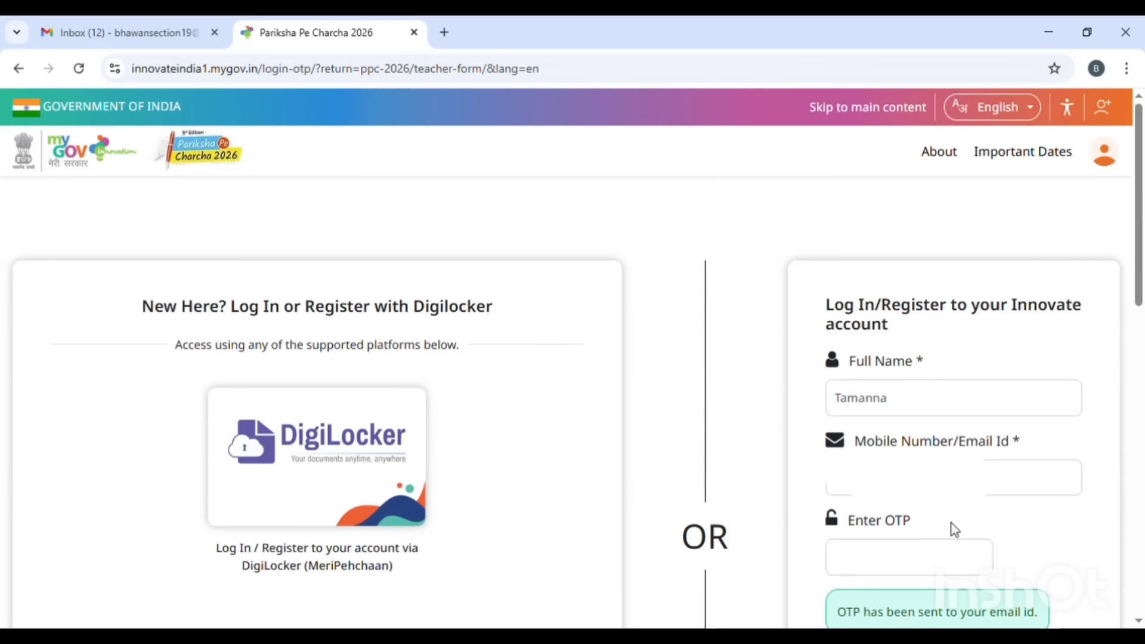
- Retrieve the one-time password from Gmail, enter it, and log in
left_click(84, 30)
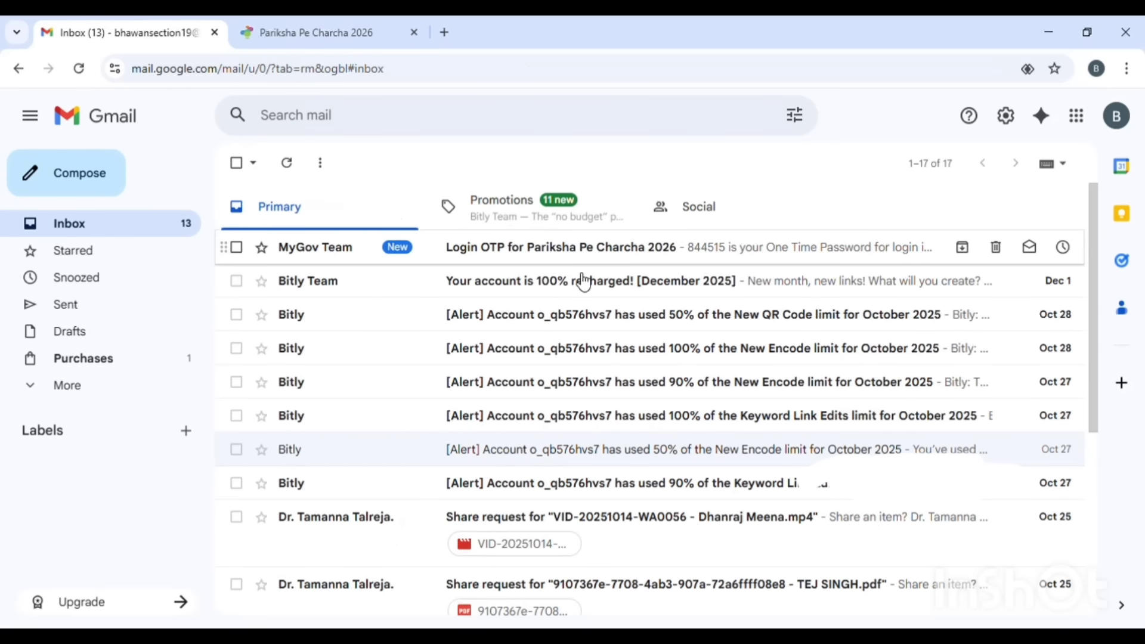
left_click(322, 32)
left_click(895, 571)
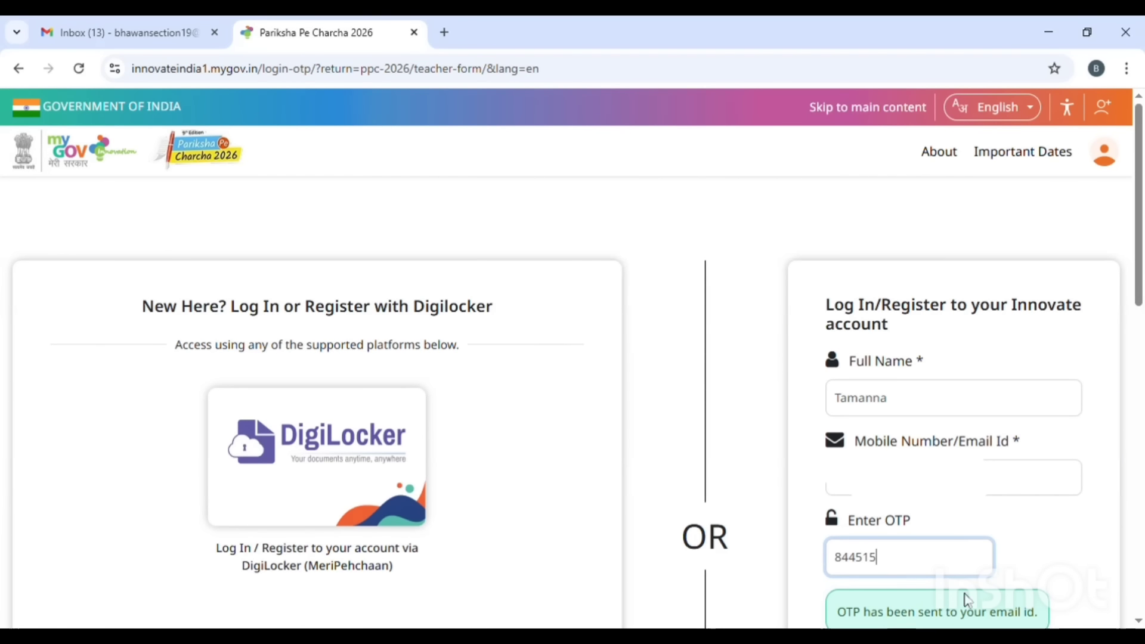
scroll(954, 536, "down", 3)
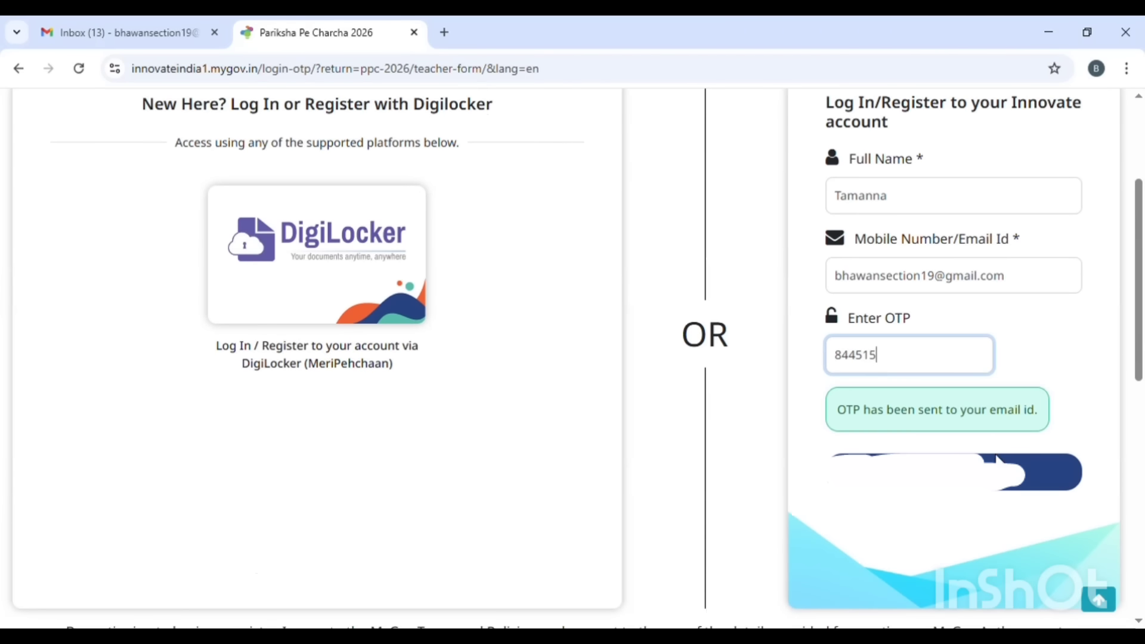
left_click(1003, 462)
- Enter the teacher's first name and mobile number, choose Female, and set birth date 4 December 2007
scroll(1140, 162, "down", 3)
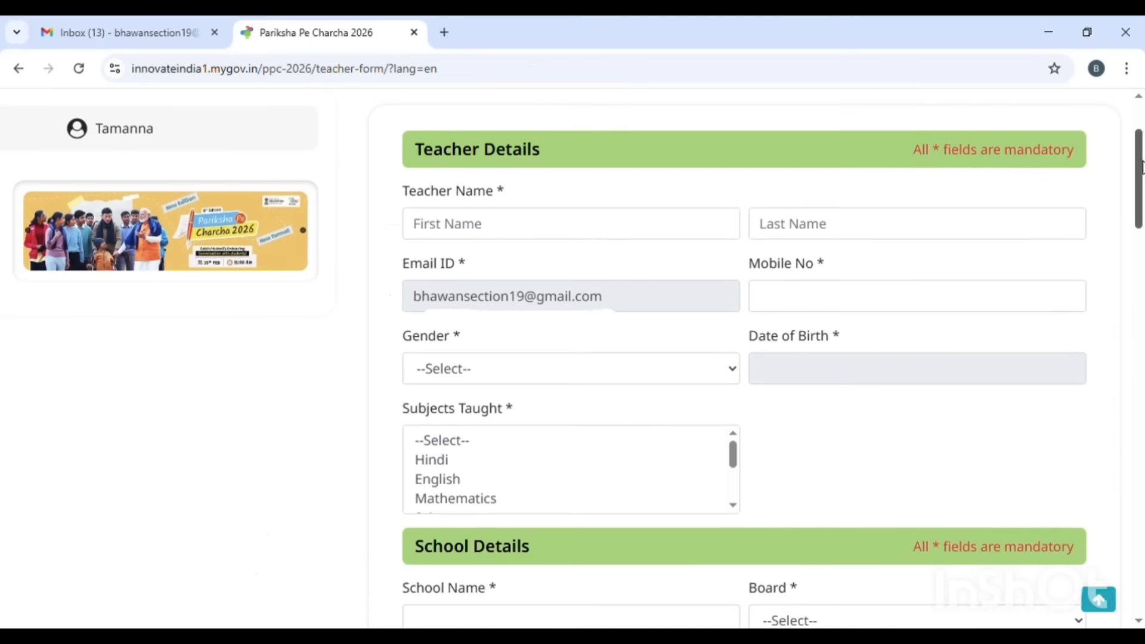
left_click(499, 226)
type("Ta")
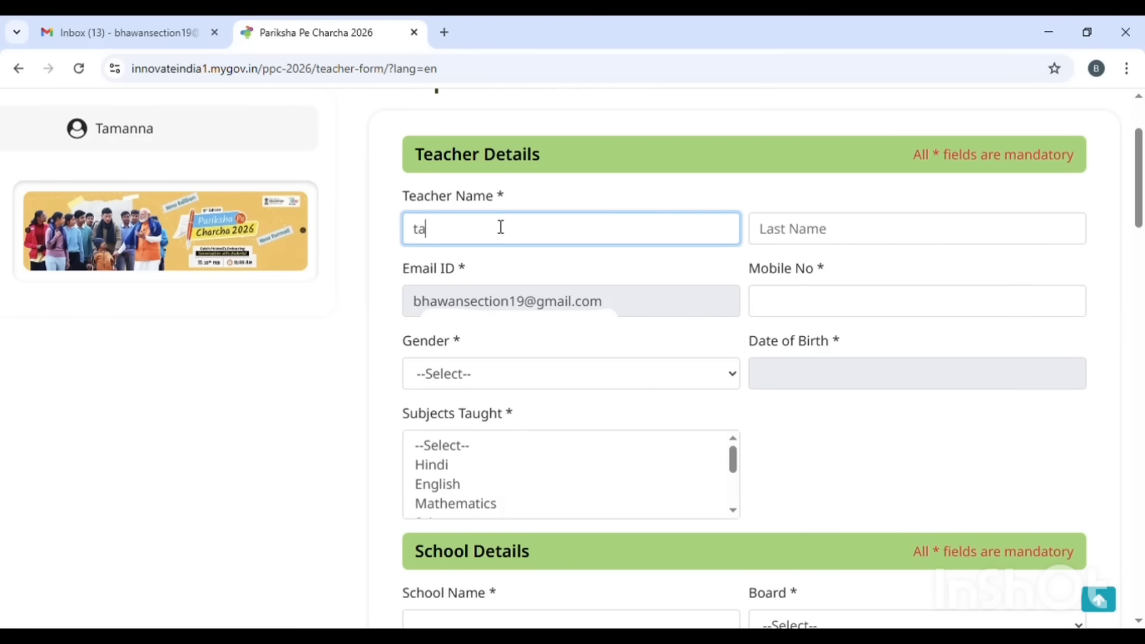
key("BackSpace")
key("BackSpace")
type("Tamanna")
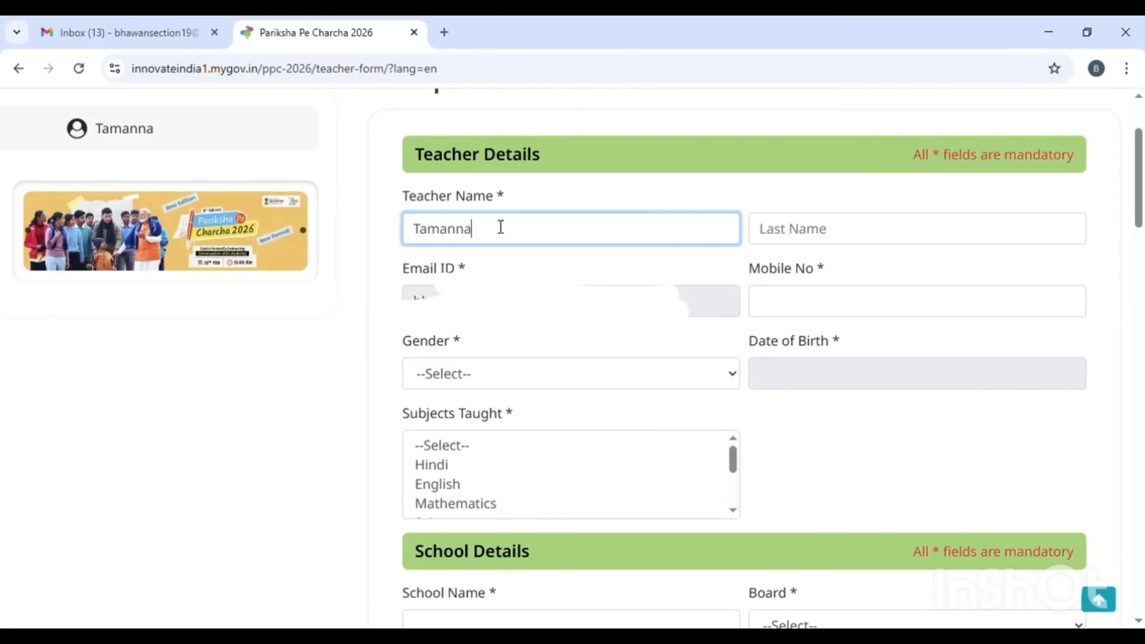
left_click(836, 305)
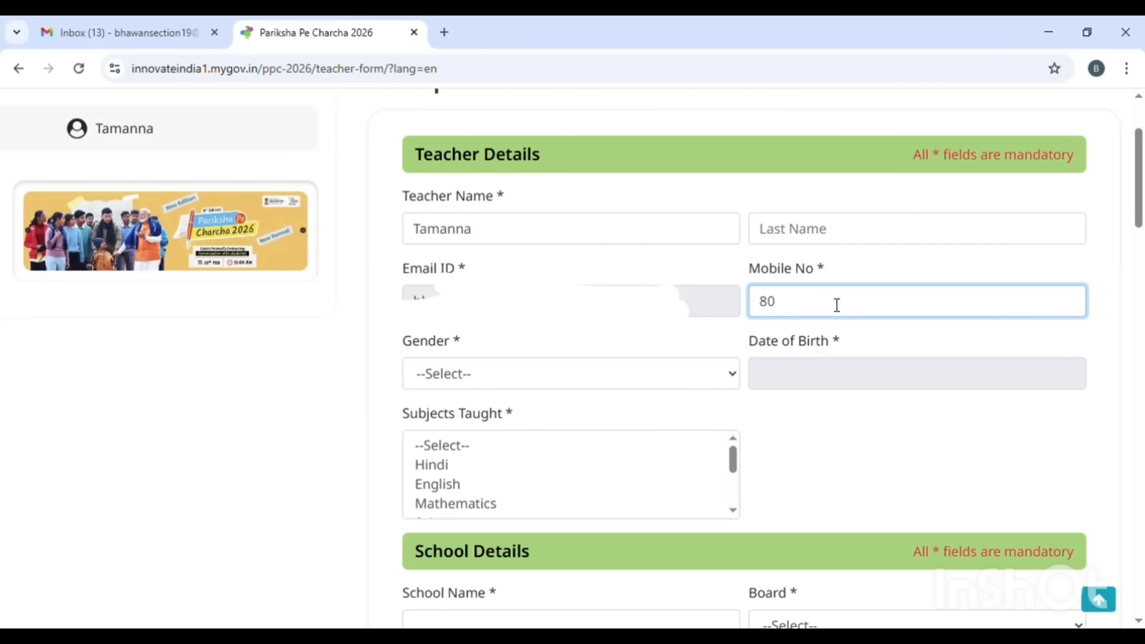
left_click(585, 374)
left_click(543, 466)
left_click(864, 387)
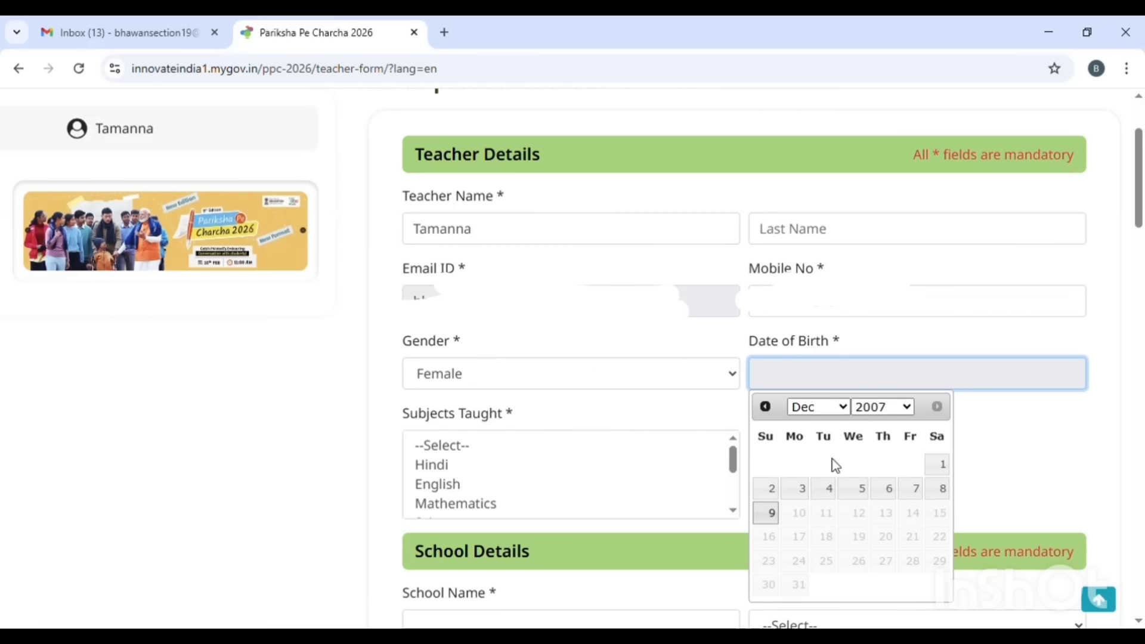
left_click(829, 491)
left_click(884, 386)
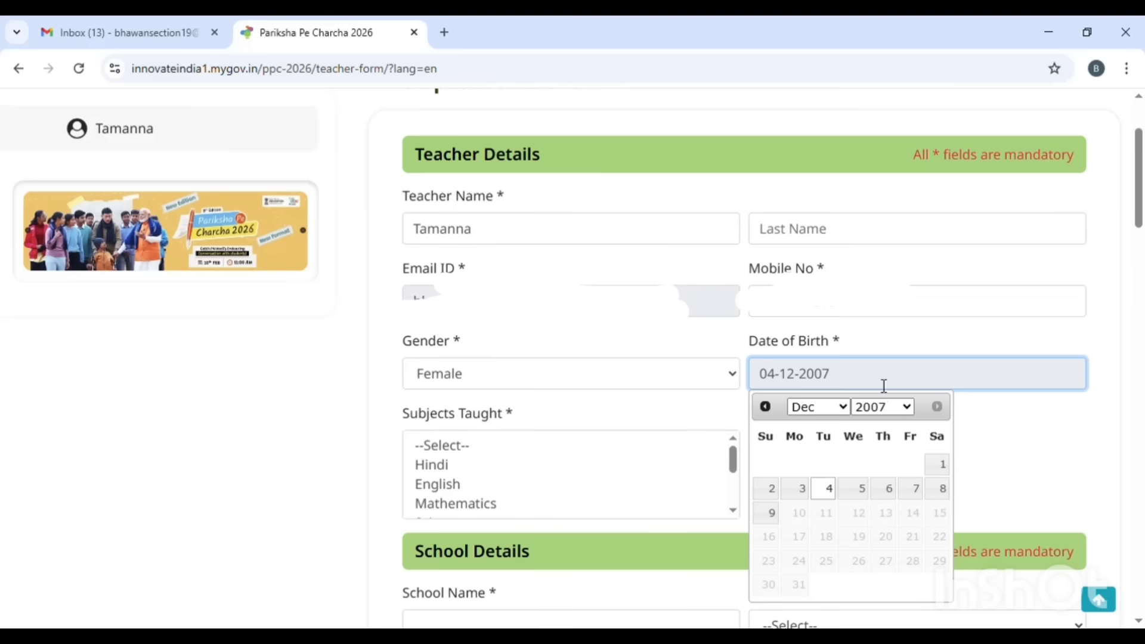
- Select Science as the subject taught
left_click(677, 448)
left_click_drag(741, 471, 736, 503)
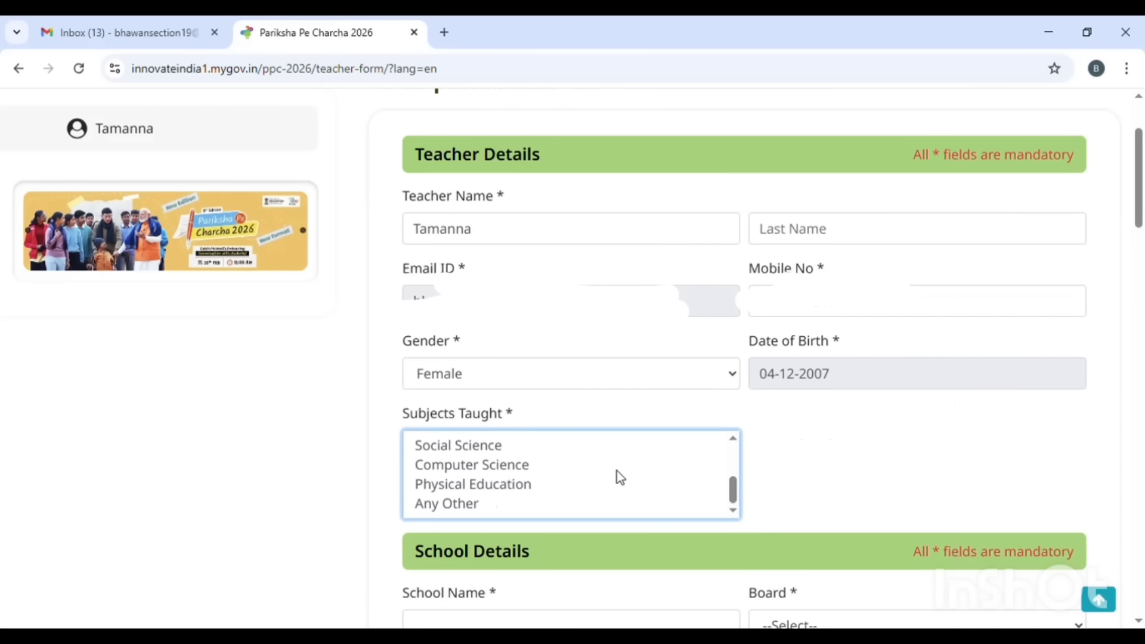
scroll(733, 483, "up", 2)
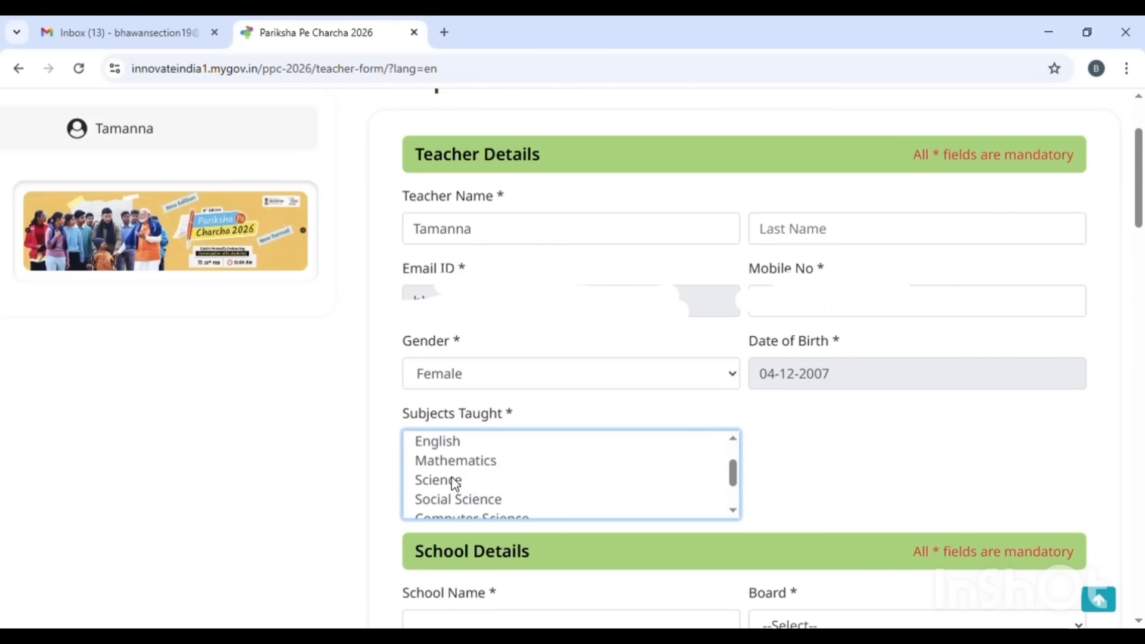
left_click(455, 480)
scroll(394, 361, "down", 4)
- Enter school GGSSS, board Rajasthan, the school address, and state Rajasthan
left_click(434, 375)
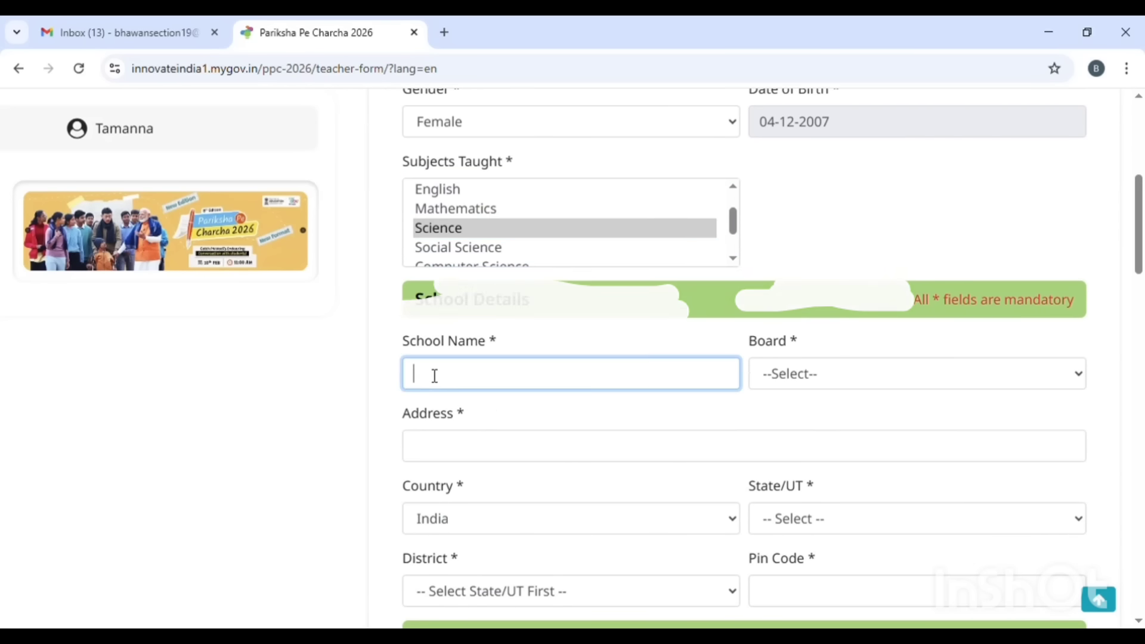
type("d")
key("BackSpace")
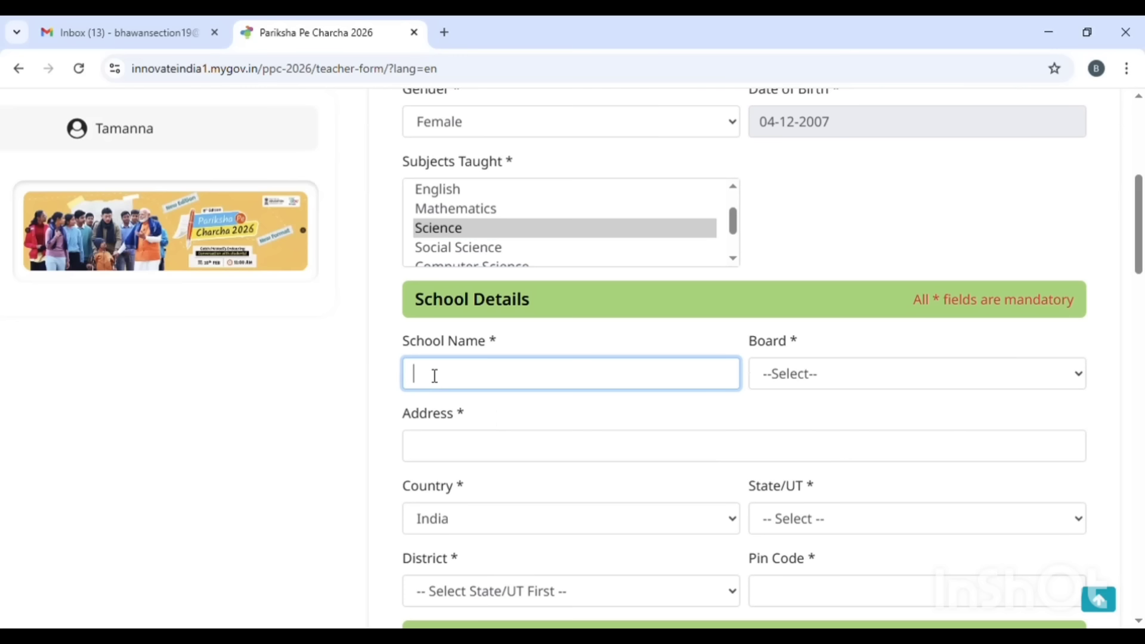
type("GGSSS")
left_click(846, 366)
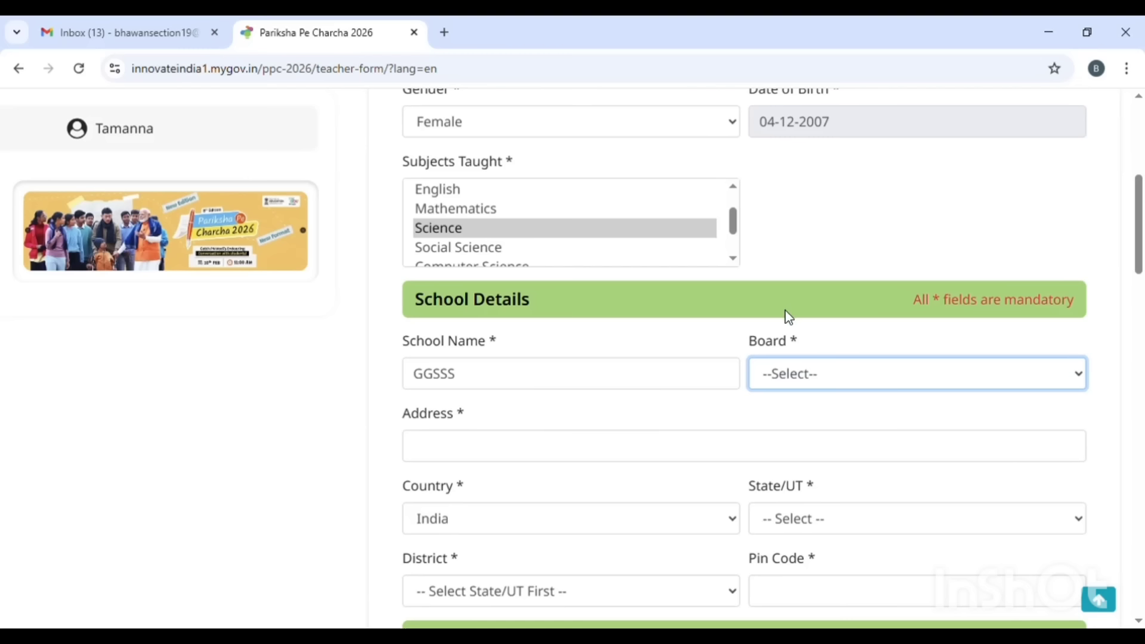
key("r")
left_click(553, 455)
type("bikner")
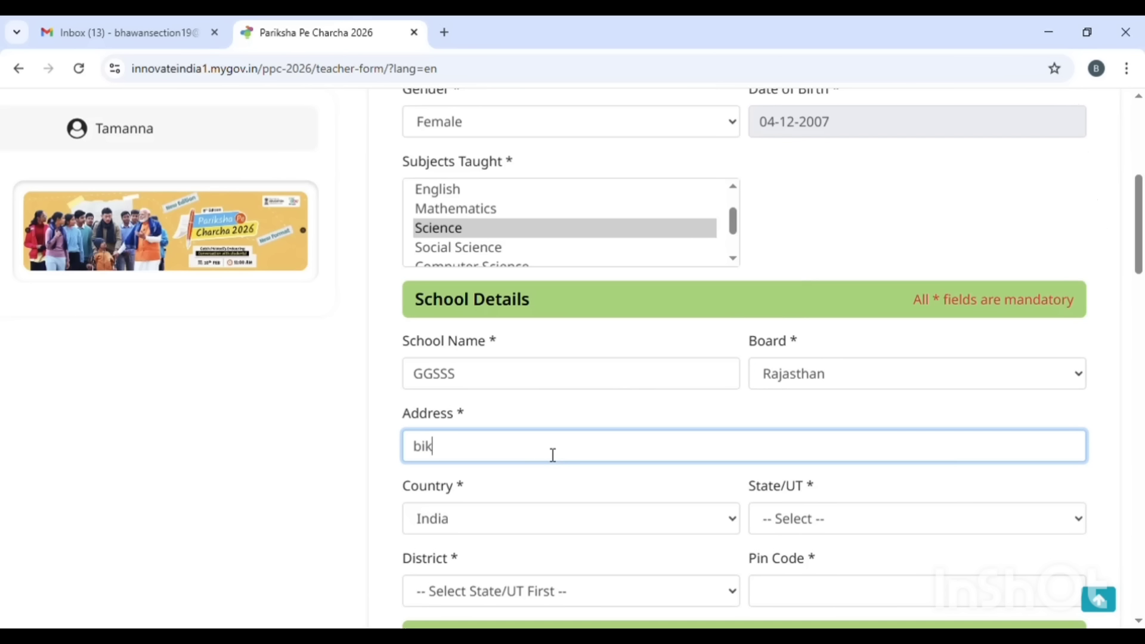
left_click(851, 520)
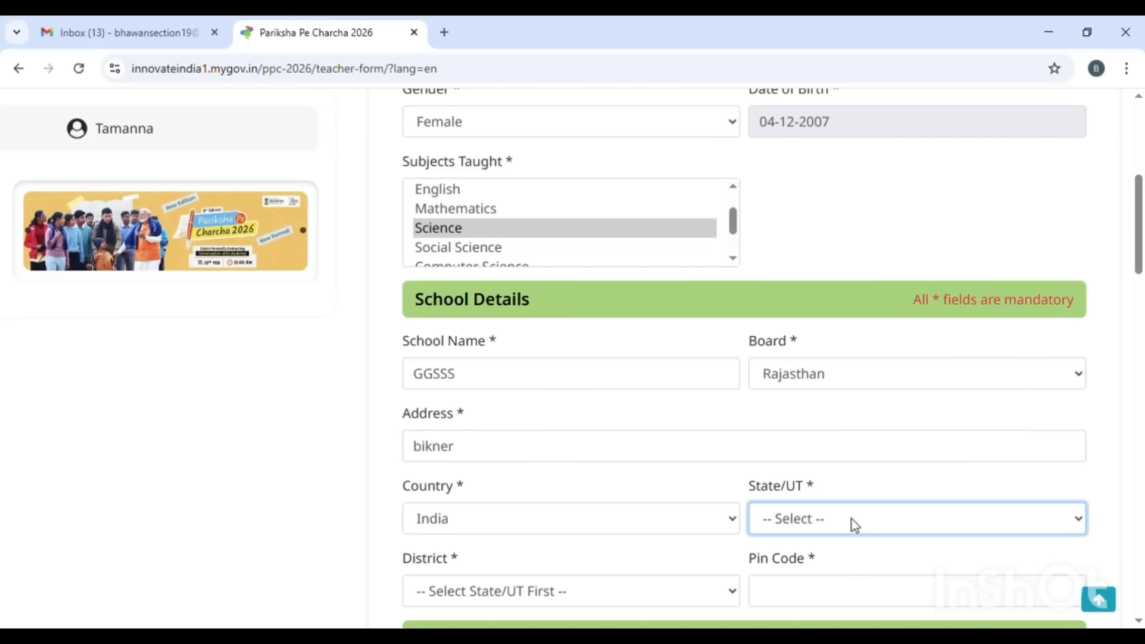
key("r")
- Set the district to Bikaner and enter the pin code
scroll(484, 257, "down", 5)
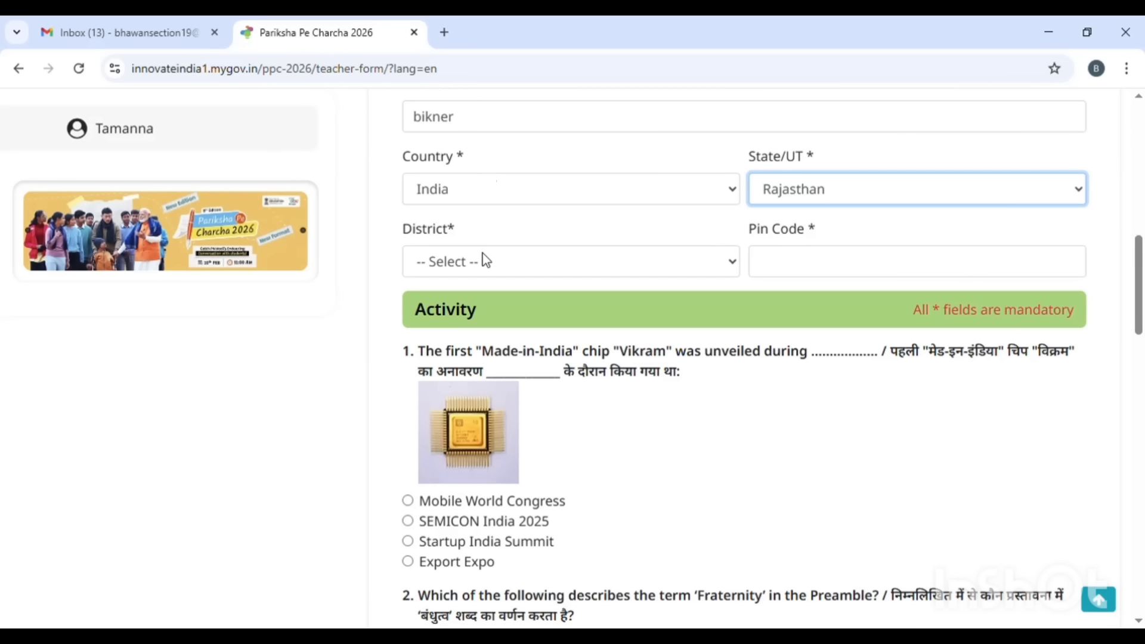
left_click(486, 261)
key("b")
key("i")
key("k")
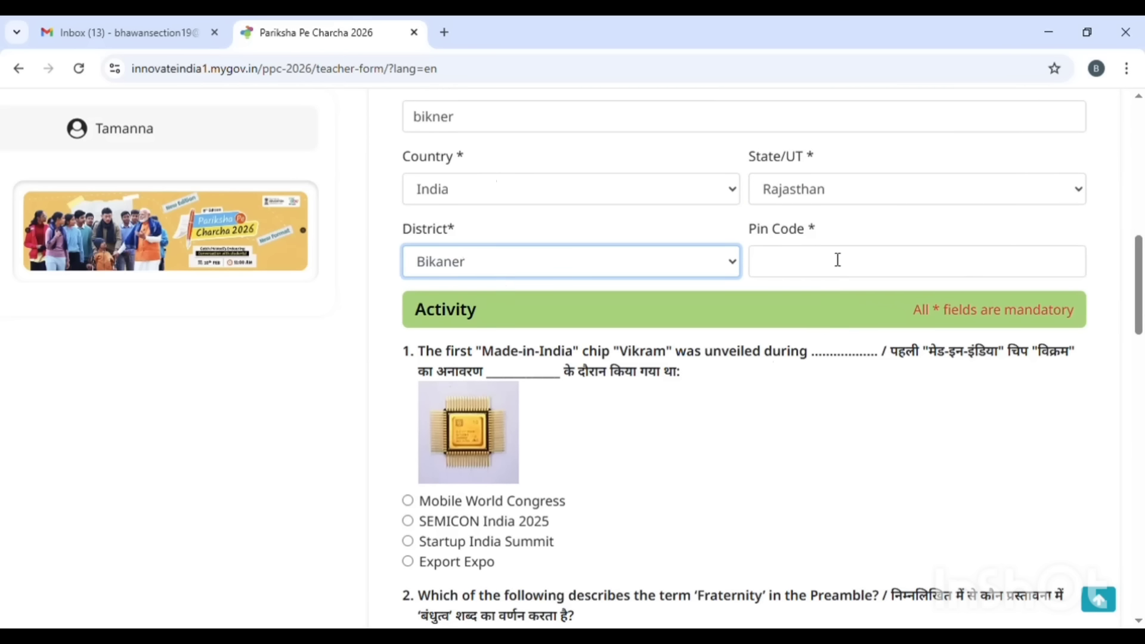
left_click(835, 260)
type("334001")
- Answer quiz question 5 with Children with Hearing Impairment and paste the prepared question for the PM
scroll(394, 298, "down", 4)
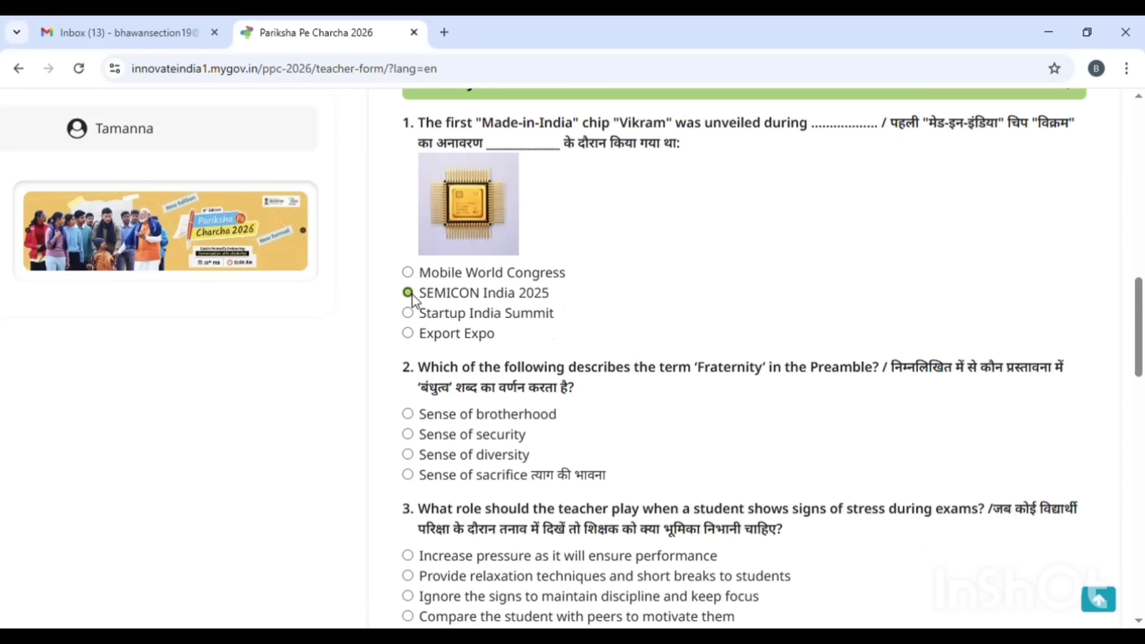
left_click_drag(1139, 322, 1139, 458)
left_click(408, 316)
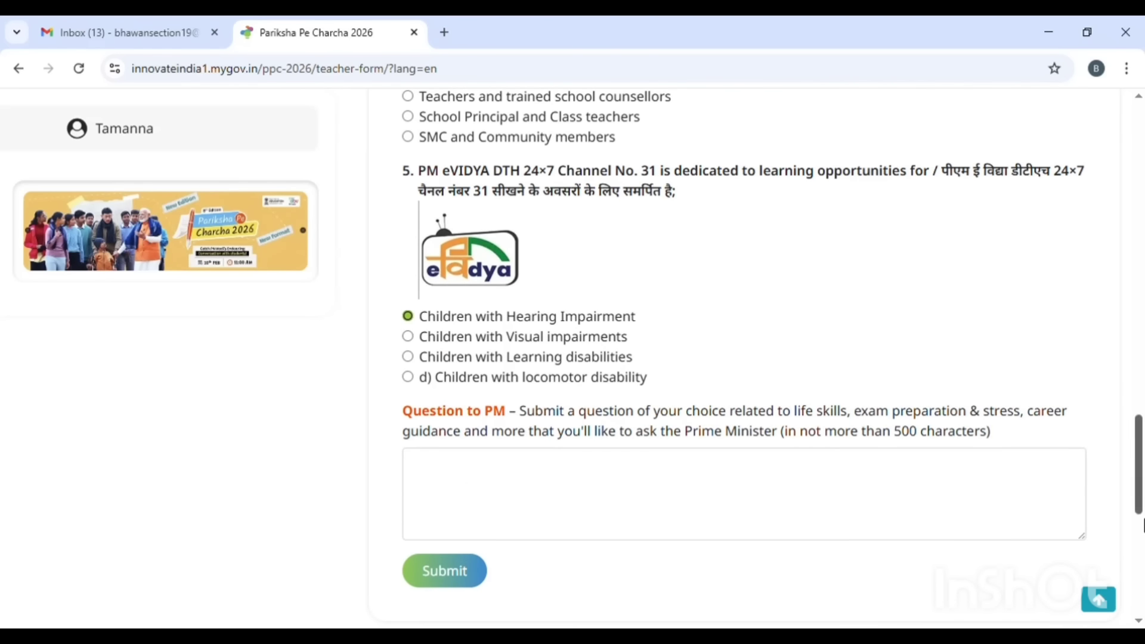
left_click_drag(1141, 525, 1139, 473)
scroll(541, 557, "down", 2)
left_click(531, 546)
type("Honourable Prime Minister Sir, every student is different in learning pace, interests and background. As teachers we try to guide them according to their individual strengths. In your opinion, how can we further motivate and support students with diverse abilities so that each of them feels confident and is able to score well and grow holistically?")
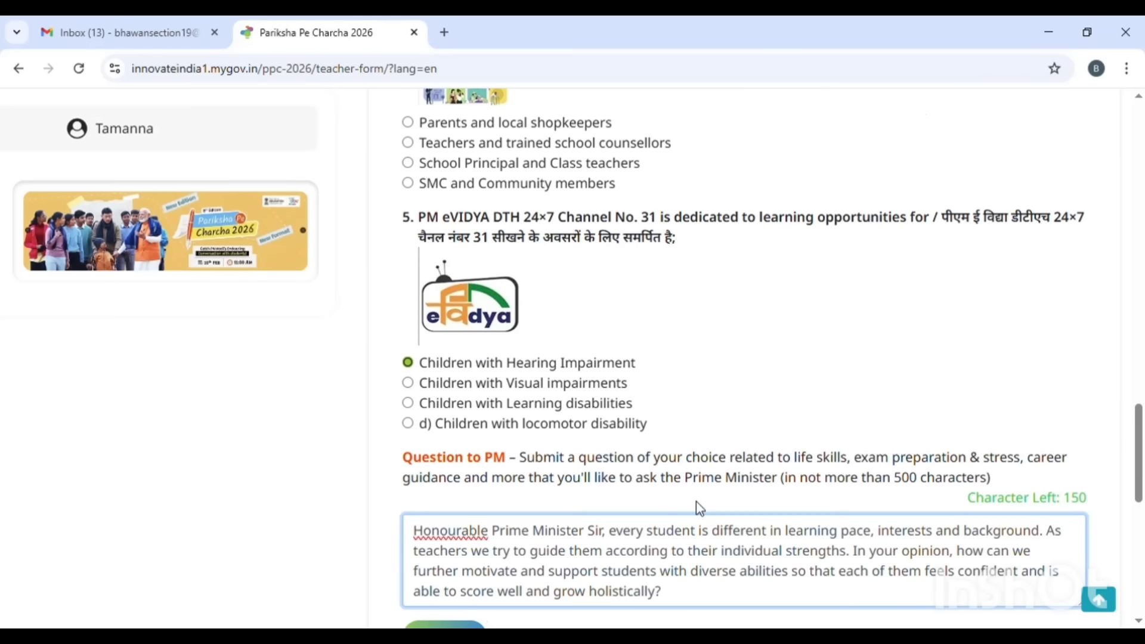
scroll(695, 502, "up", 5)
scroll(477, 453, "down", 8)
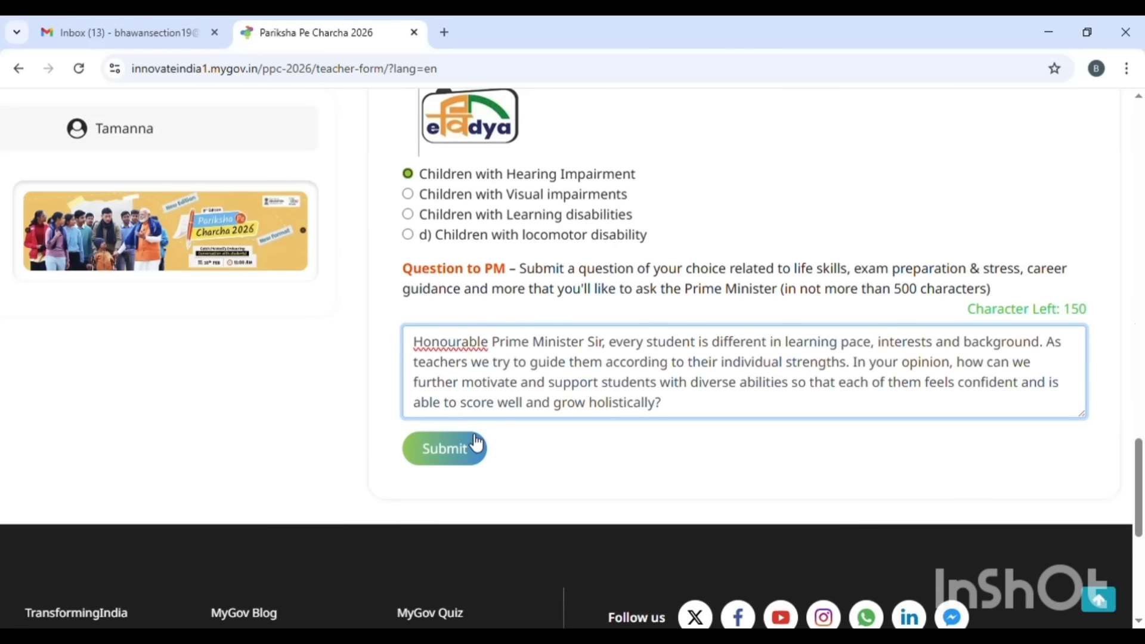
- Submit the teacher participation form and confirm the final submission
left_click(473, 456)
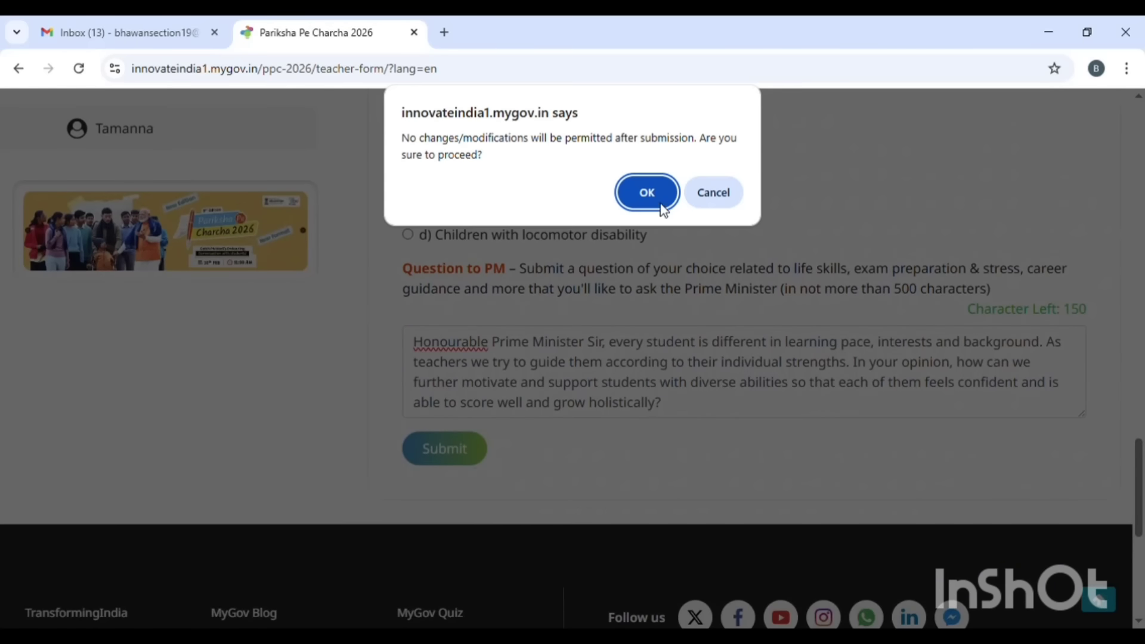
left_click(650, 182)
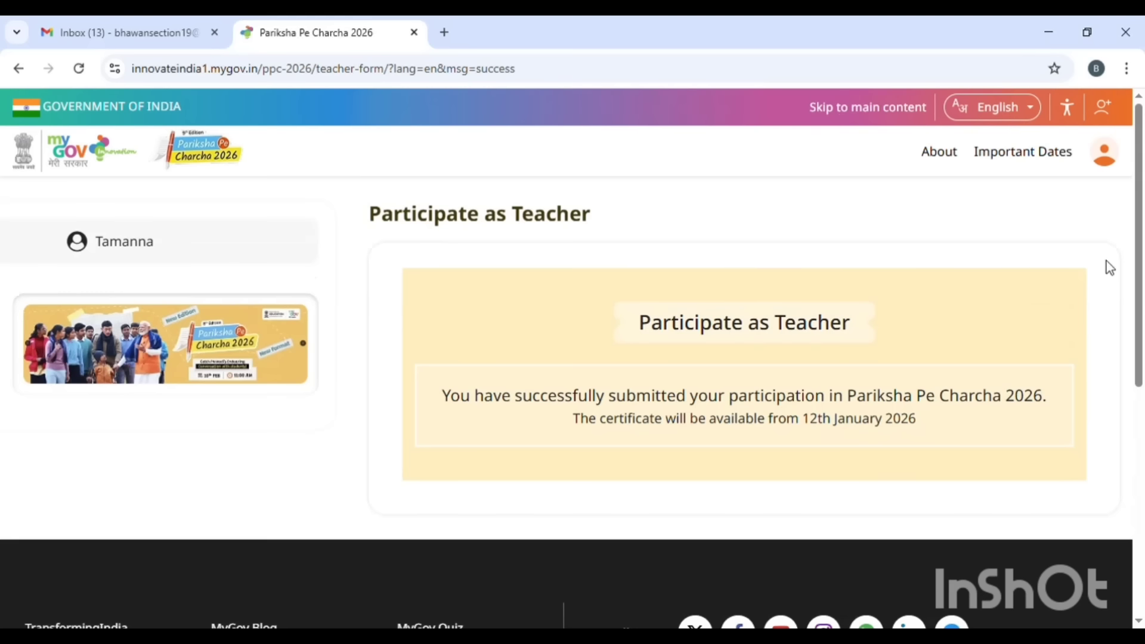